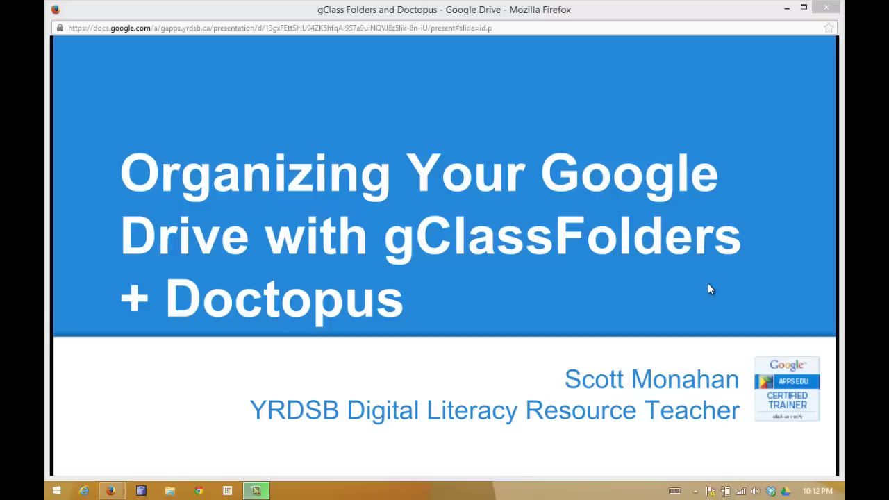
Advance the slideshow past the Doctopus and Together slides to 'To get a better understanding'.
click(160, 390)
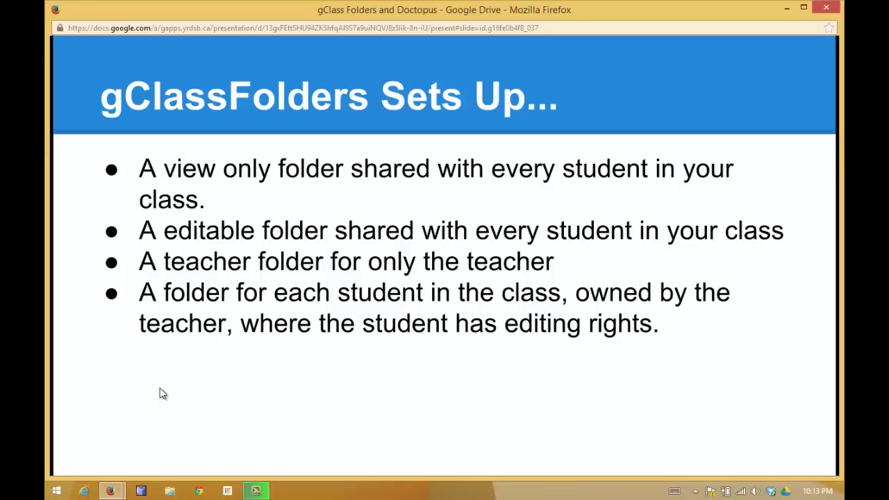
key(Right)
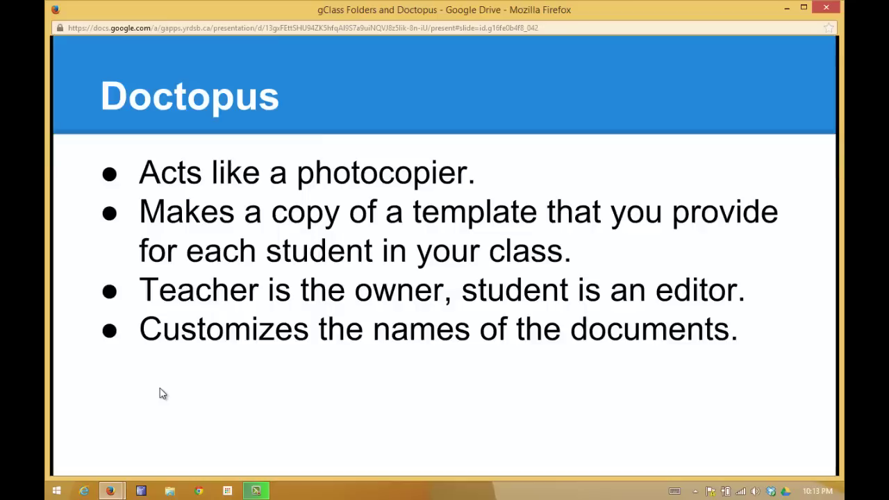
key(Right)
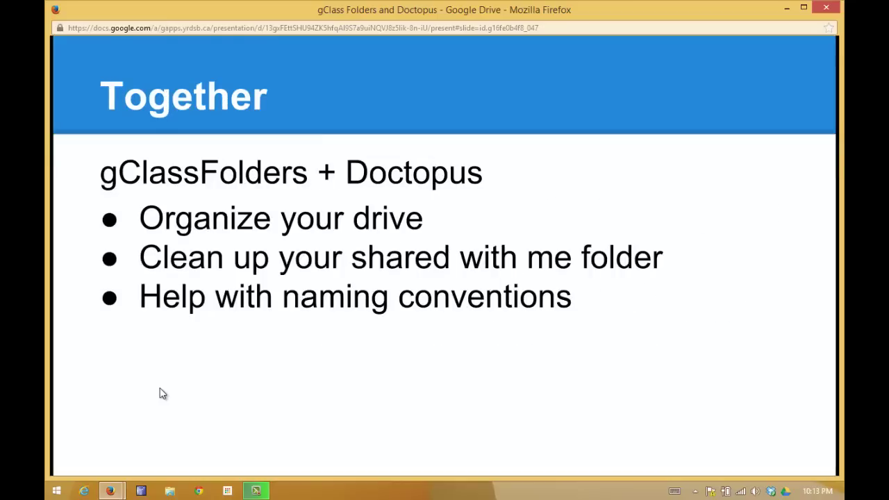
key(Right)
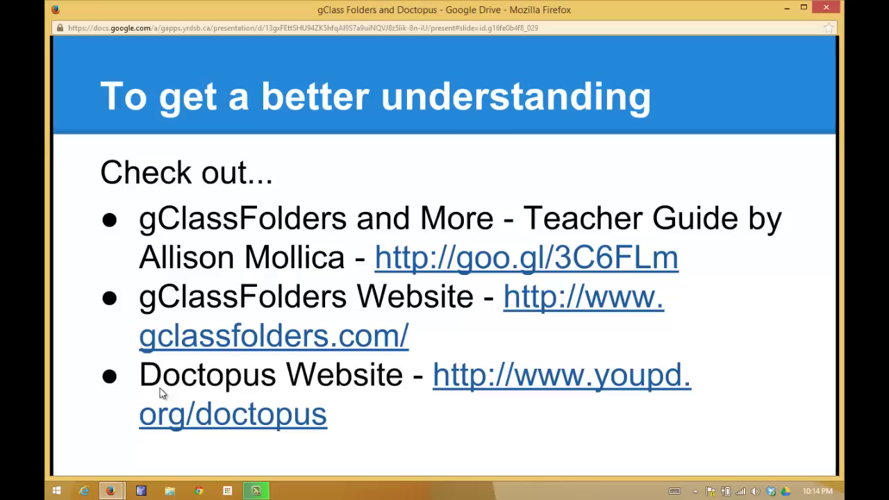
Advance through Learning Targets, Prerequisites, What you'll need and acknowledgements, then return to My Drive.
key(Right)
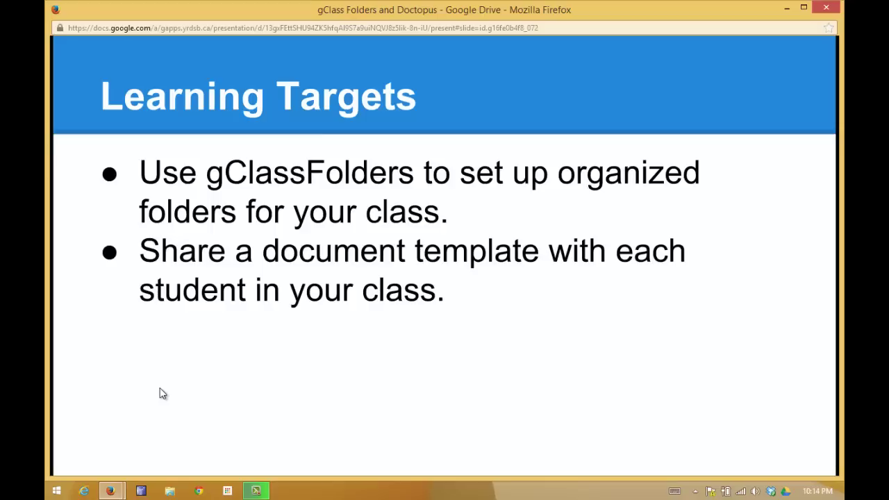
click(160, 394)
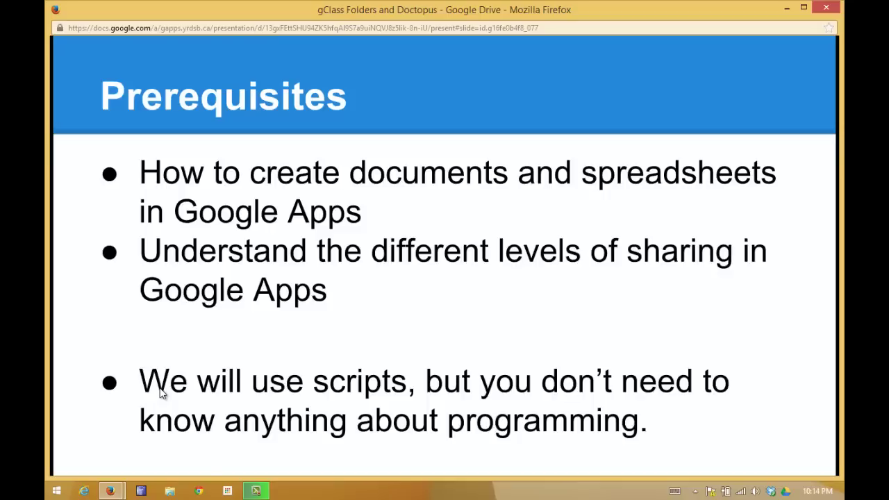
click(160, 392)
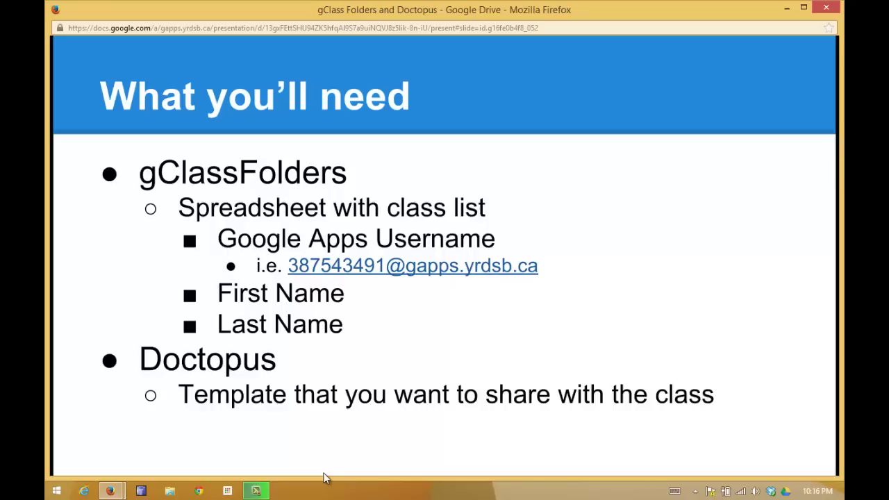
key(Right)
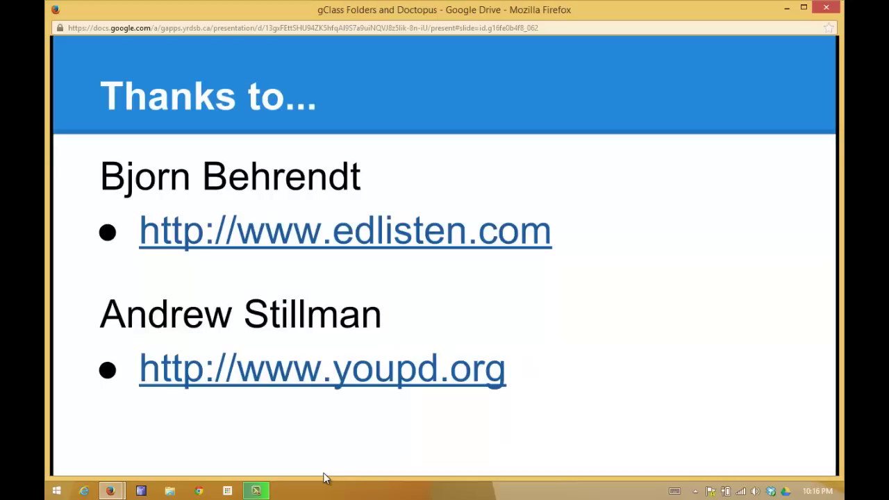
key(Right)
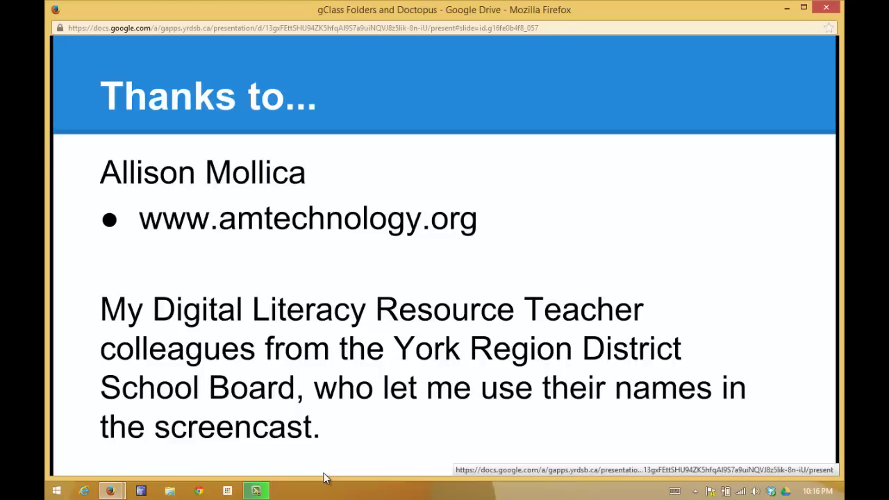
click(165, 12)
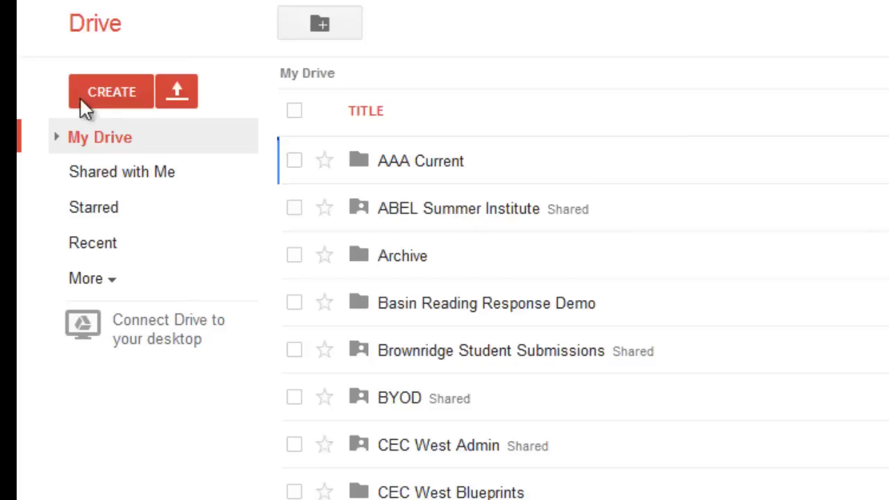
Create a blank spreadsheet from Drive and open Tools > Script gallery for searching.
click(95, 93)
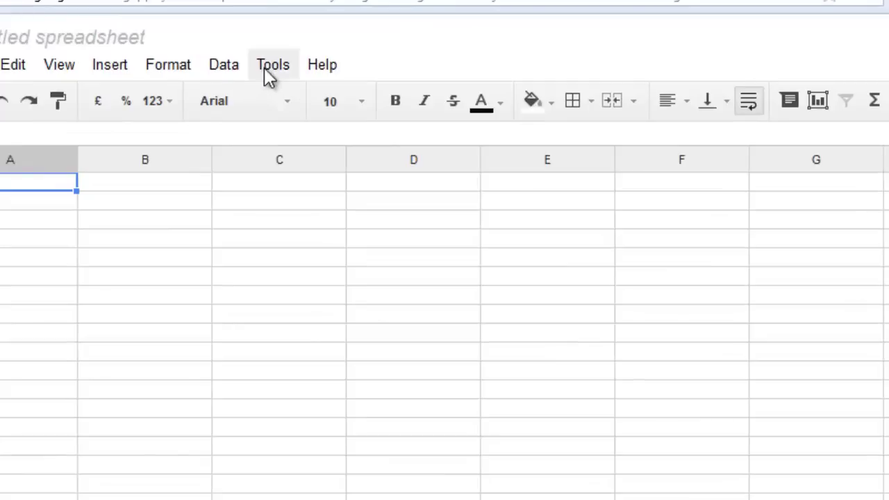
click(261, 67)
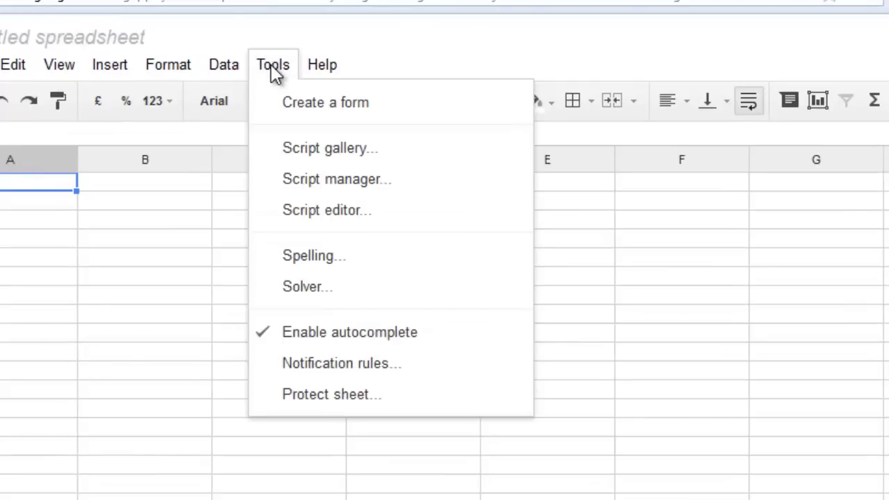
click(332, 156)
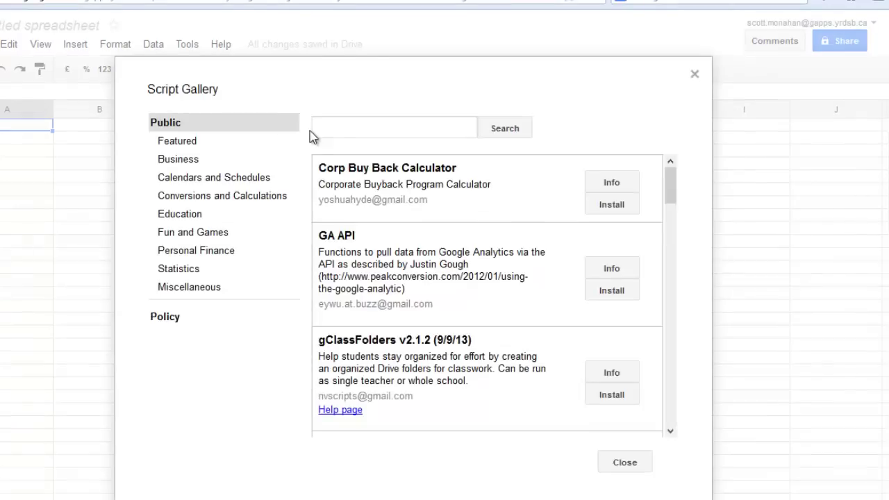
click(322, 130)
Search 'gclassfolders', install gClassFolders v2.1.2 and accept its requested permissions.
text(gcla)
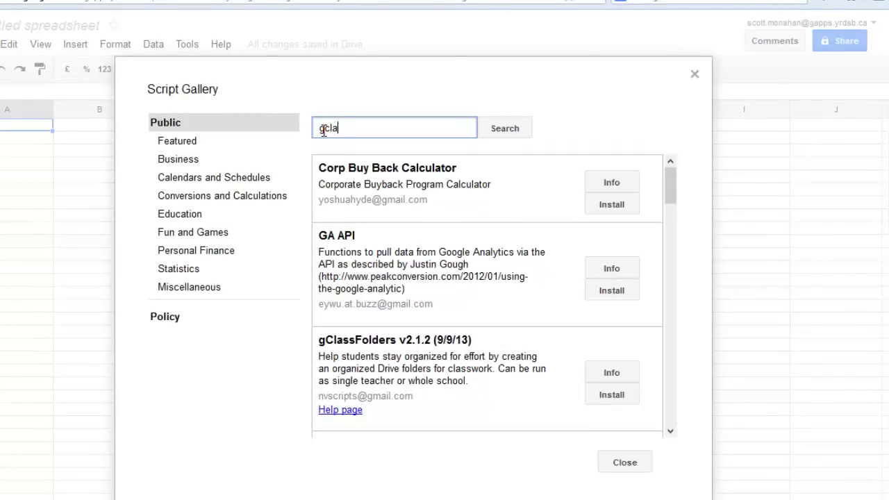
text(ssfolders)
click(503, 132)
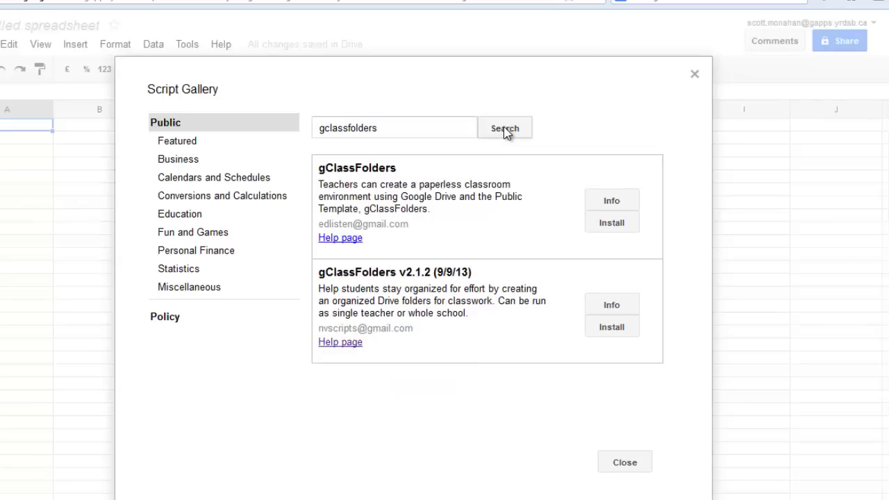
click(605, 327)
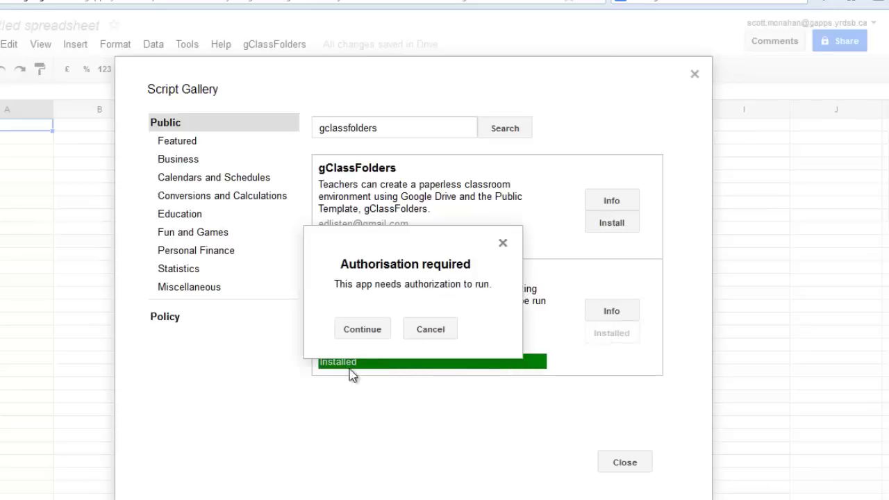
click(362, 329)
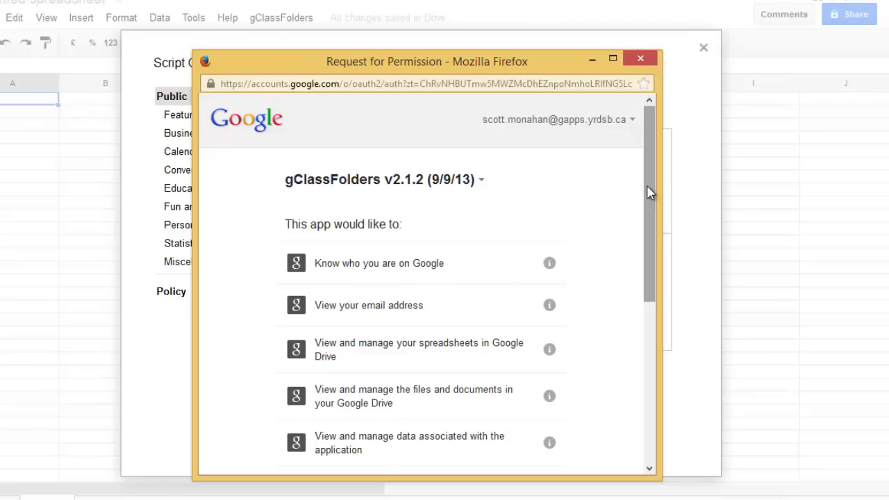
drag(649, 194, 667, 357)
click(543, 448)
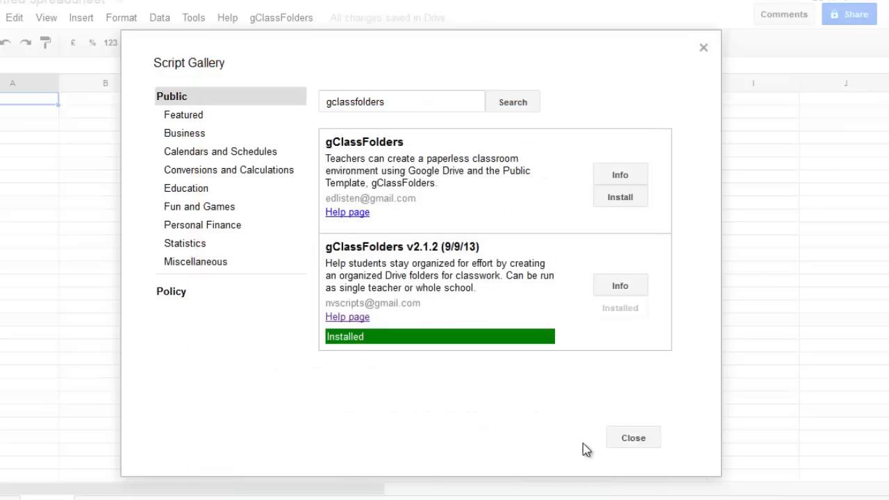
Save gClassFolders initial settings with English language and Single Teacher Mode.
click(633, 438)
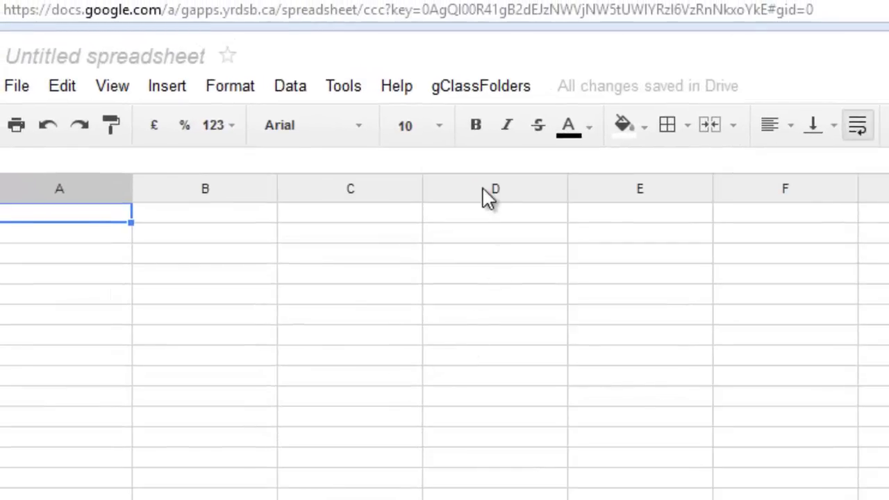
click(495, 87)
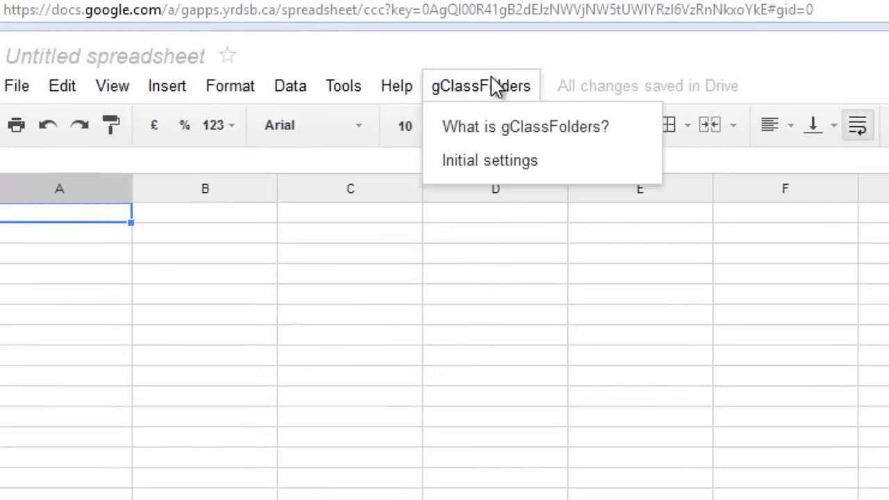
click(524, 161)
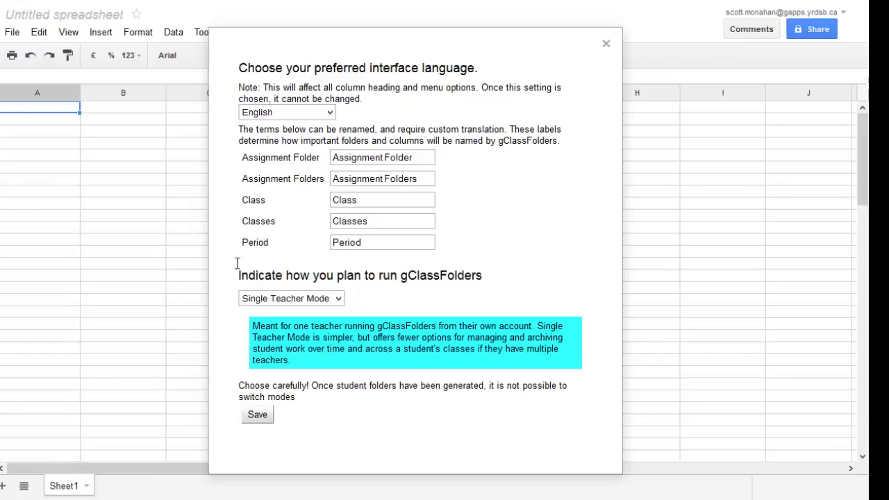
click(257, 417)
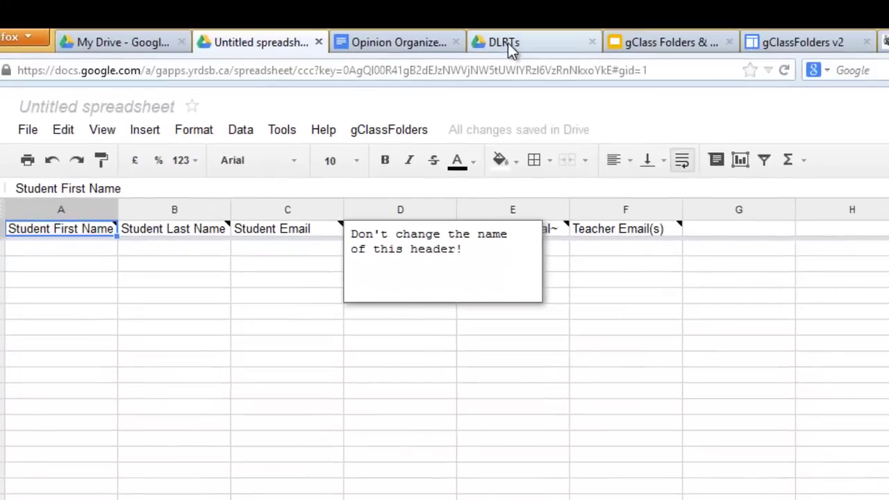
Paste DLRTs cells A2:C10 (names and emails) into roster cell A2 and autofit column C.
click(508, 43)
drag(28, 244, 226, 375)
key(ctrl+c)
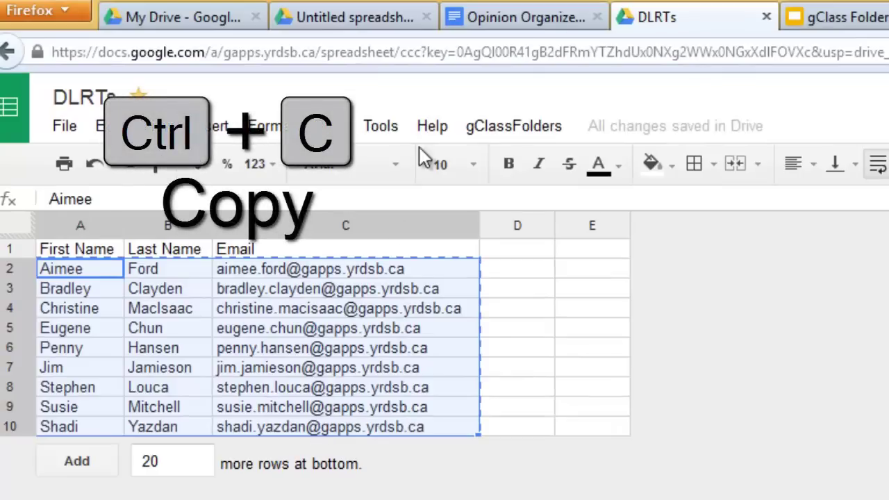
click(368, 23)
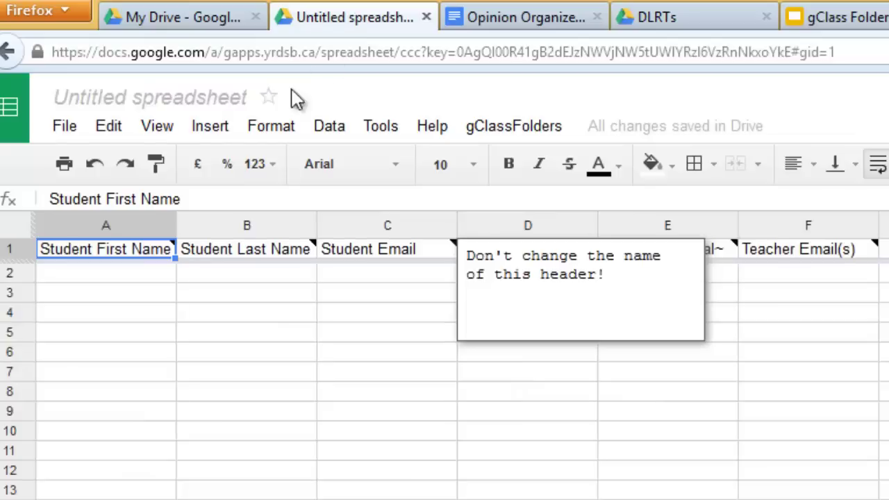
click(83, 278)
key(ctrl+v)
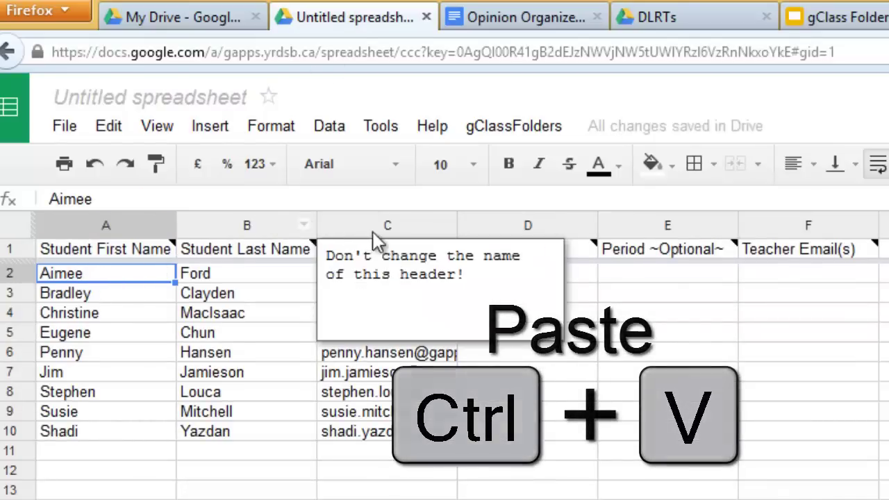
double_click(456, 224)
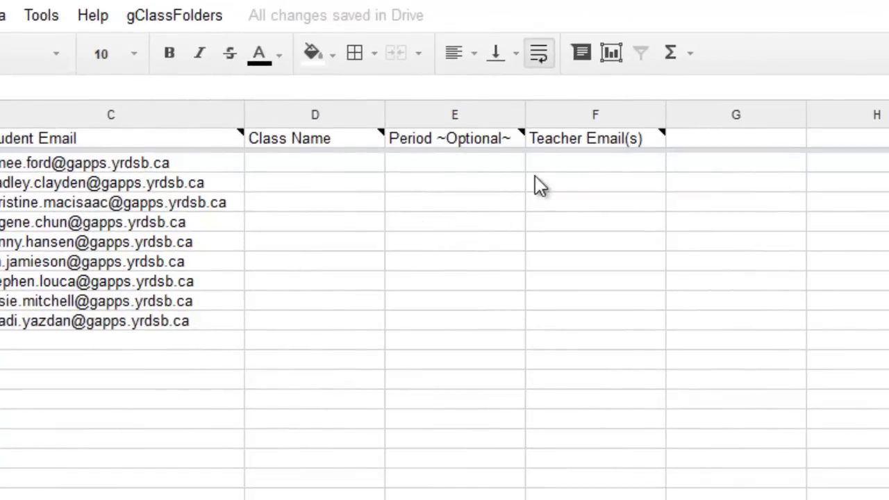
Enter the teacher's e-mail in F2 and fill it down to F10.
click(542, 167)
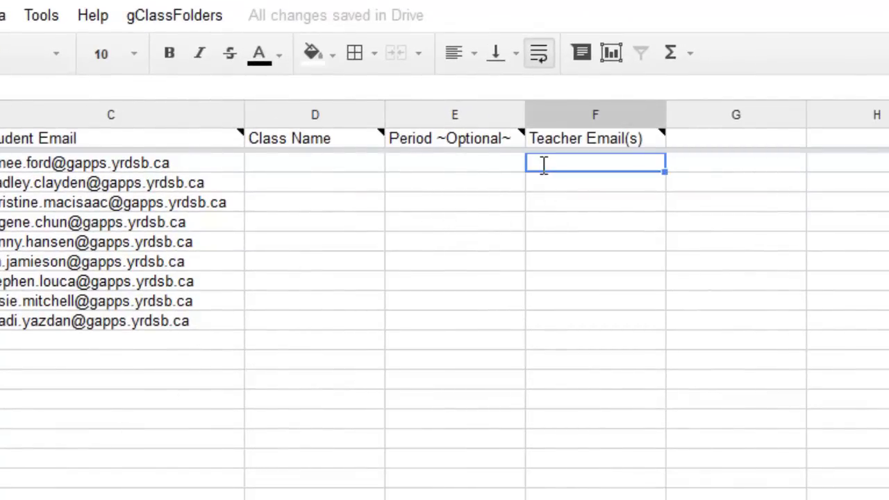
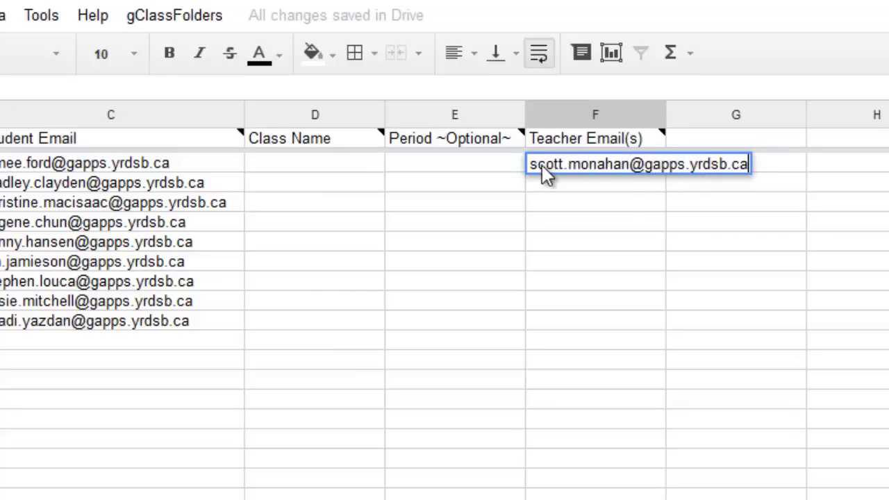
key(Return)
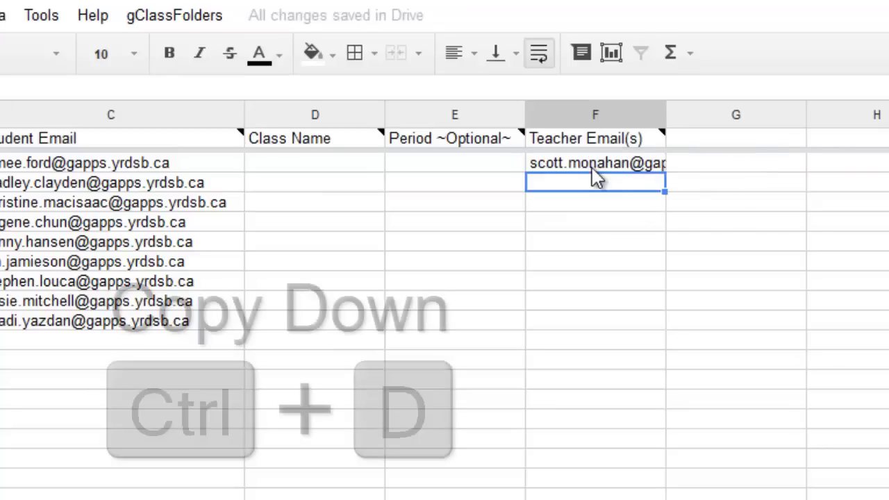
drag(595, 162, 592, 323)
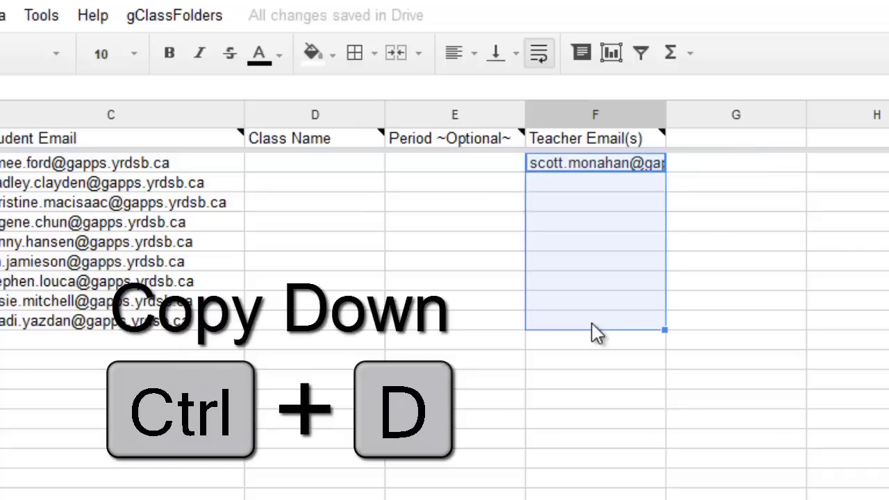
key(ctrl+d)
Enter 'Language' as the Class Name in D2 and fill it down to D10.
mouse_move(250, 147)
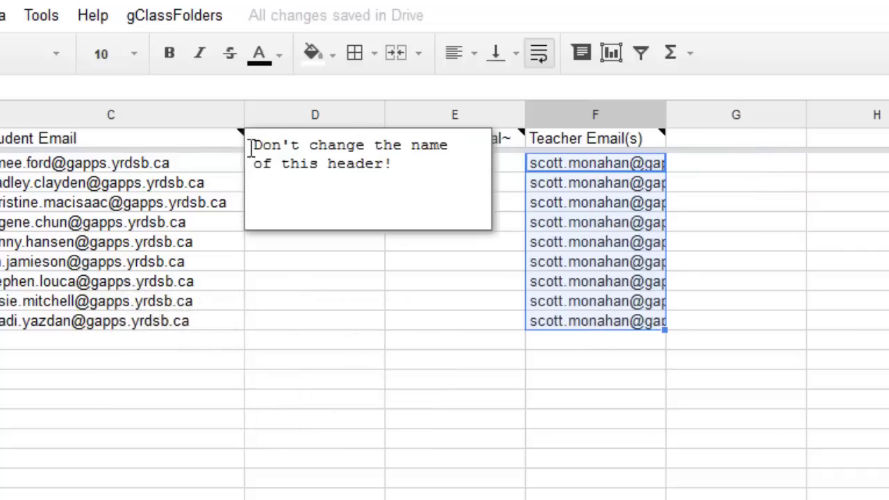
click(316, 170)
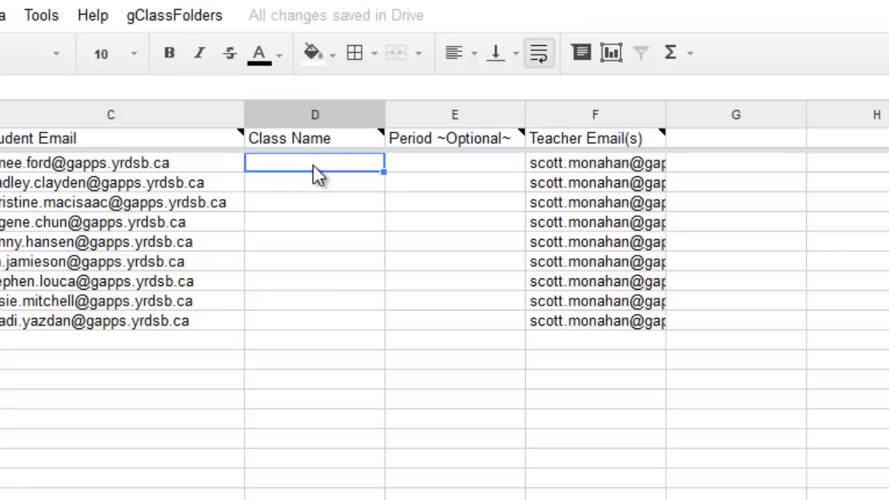
text(Language)
key(Return)
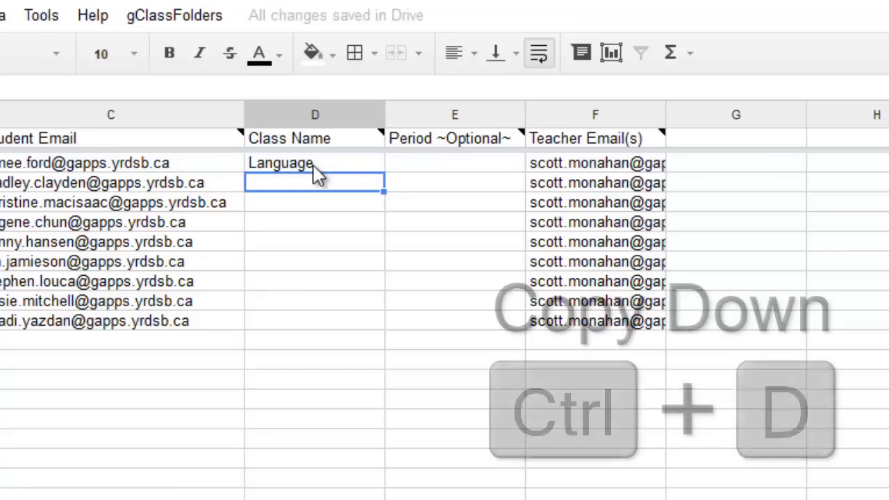
drag(323, 161, 324, 184)
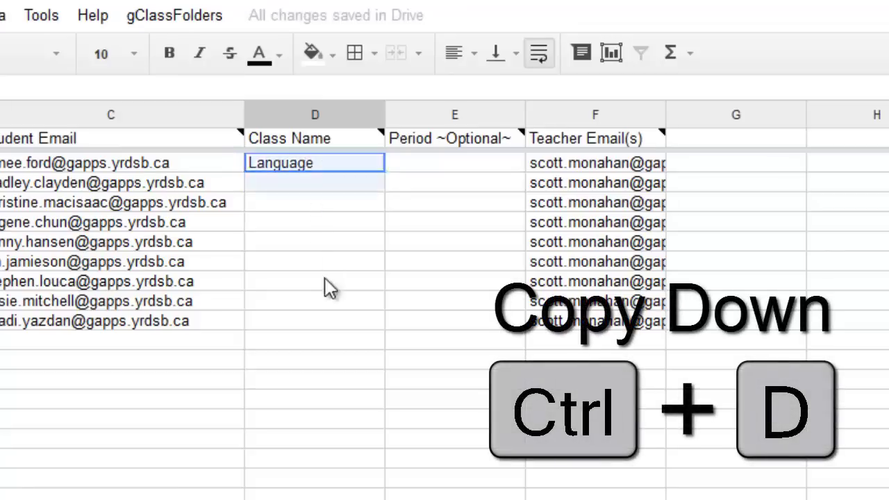
drag(325, 280, 324, 321)
key(ctrl+d)
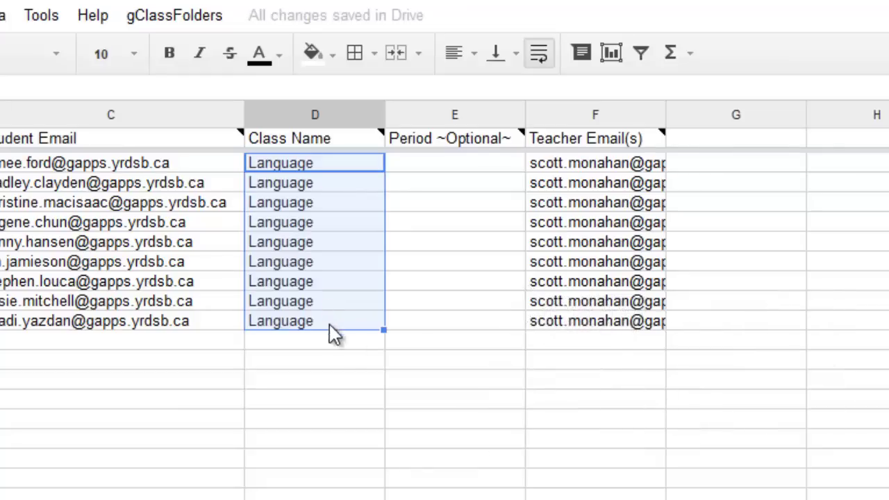
Run gClassFolders > Create new folders and shares and confirm the completion message.
click(381, 384)
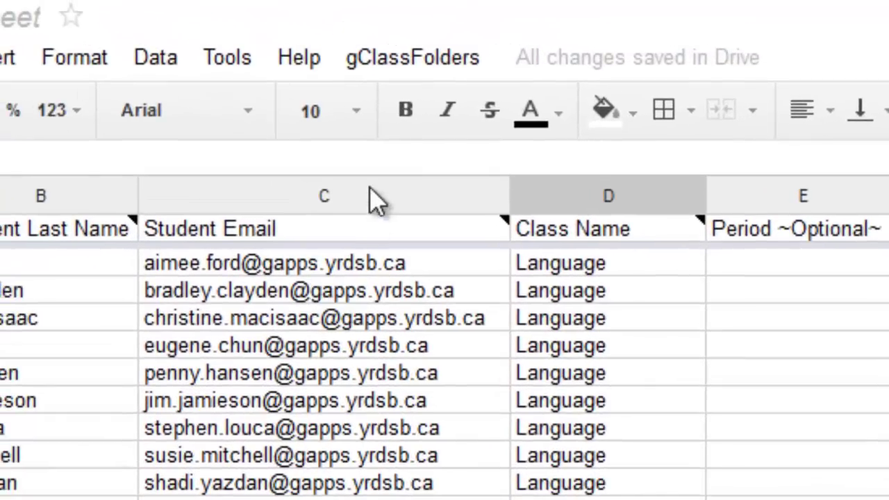
click(448, 72)
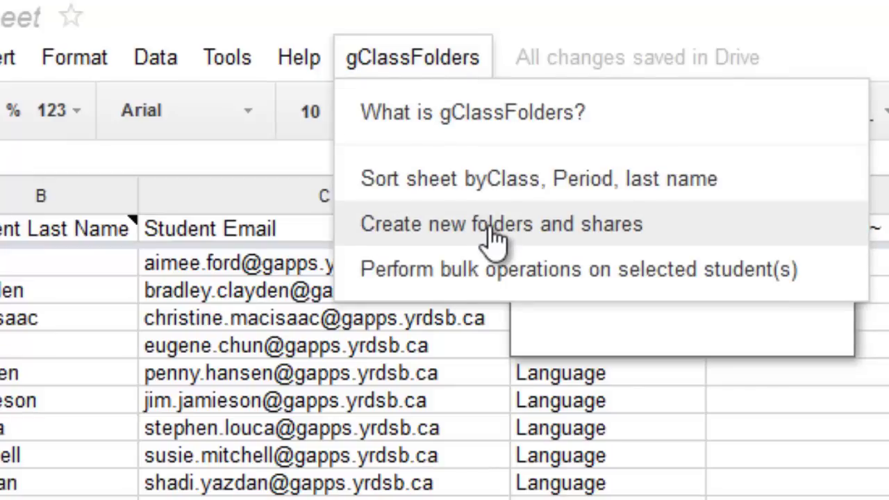
click(495, 238)
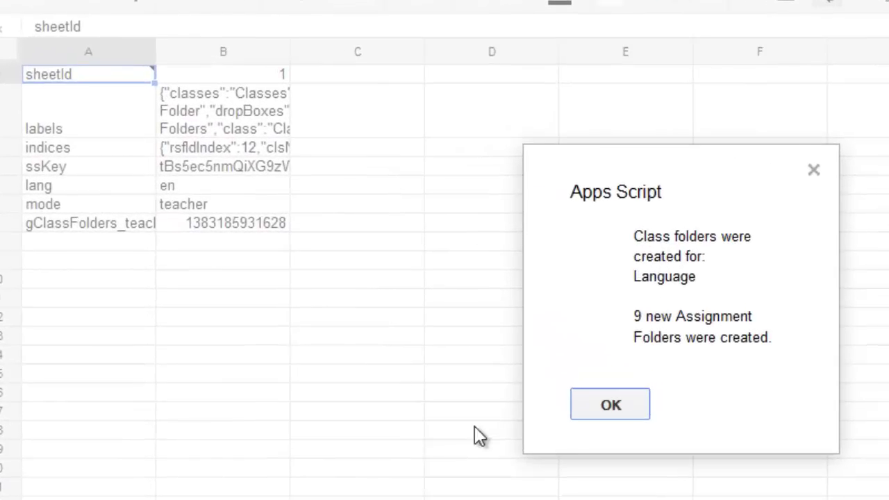
click(602, 405)
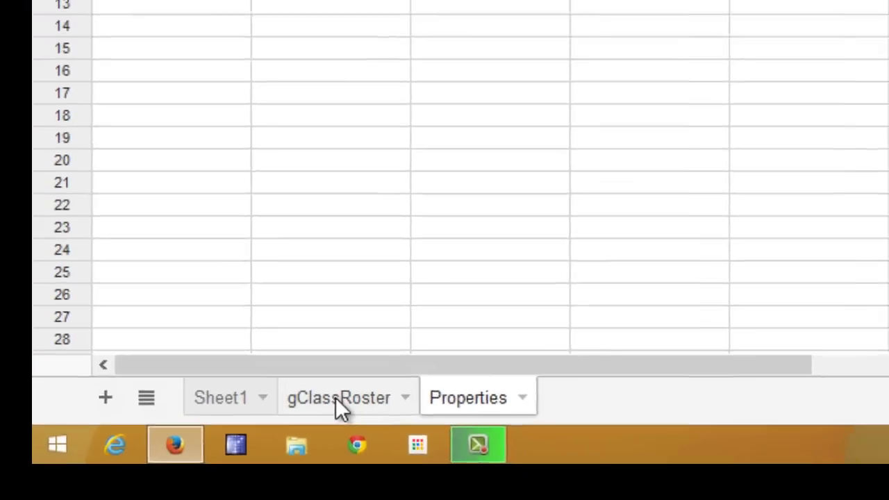
Check the gClassRoster's new folder ID columns, then switch to the My Drive listing.
click(384, 377)
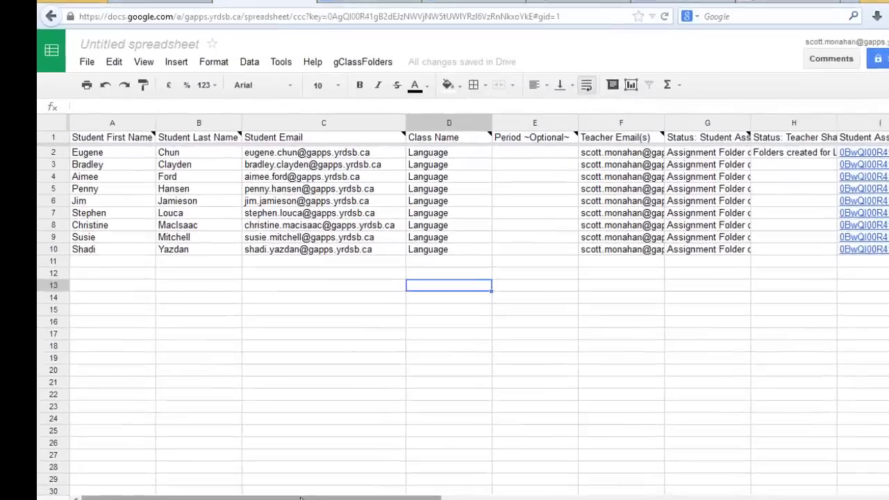
scroll(458, 313, right, 10)
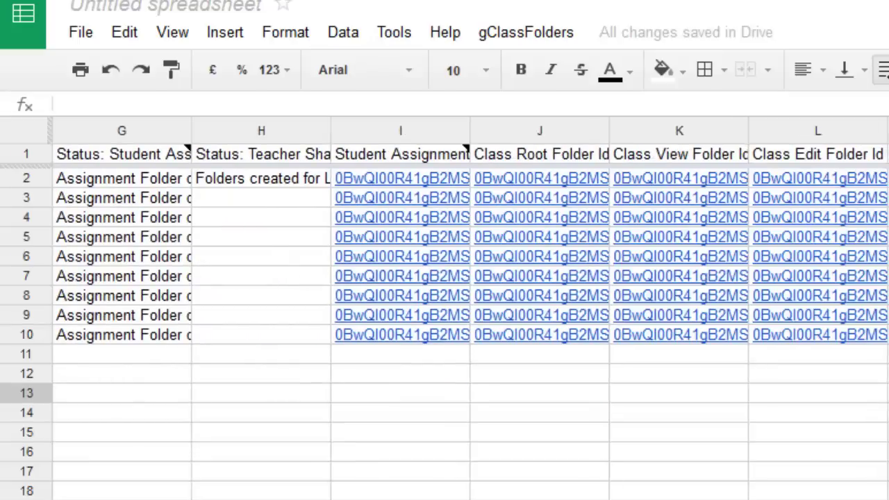
scroll(458, 312, left, 10)
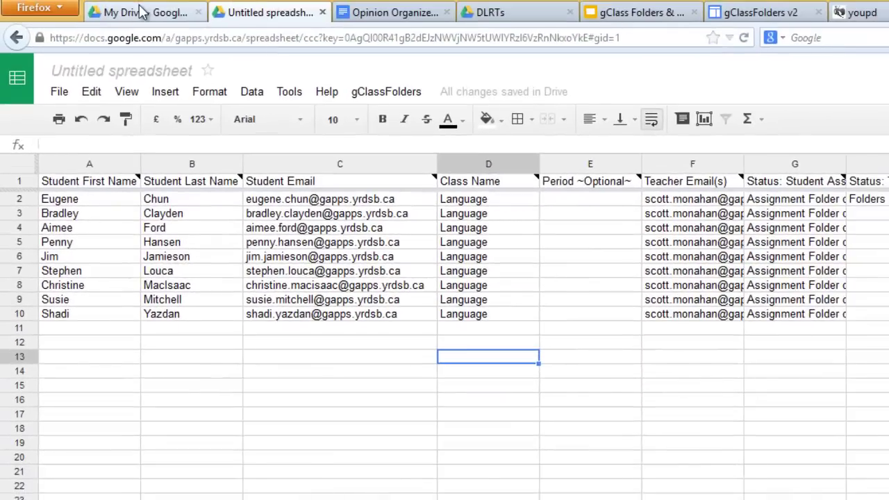
click(141, 12)
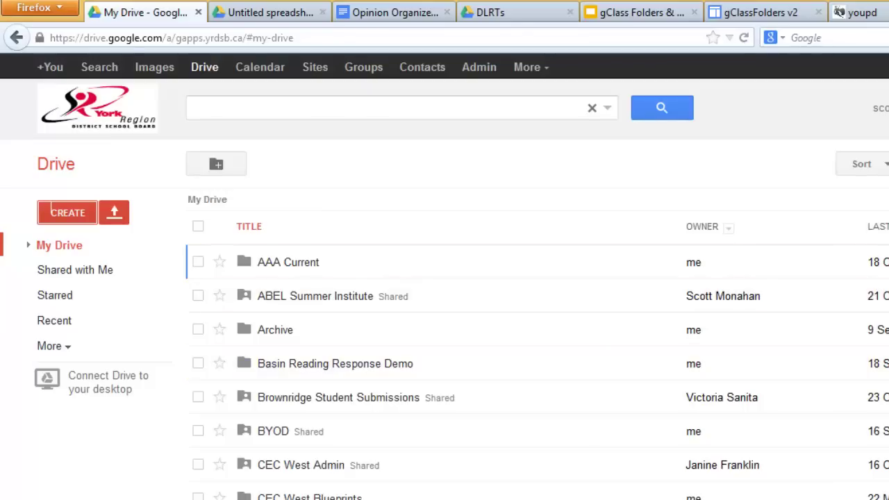
Open Language > Assignment Folders, look inside one student folder, then return to Assignment Folders.
scroll(486, 368, down, 5)
scroll(550, 419, down, 6)
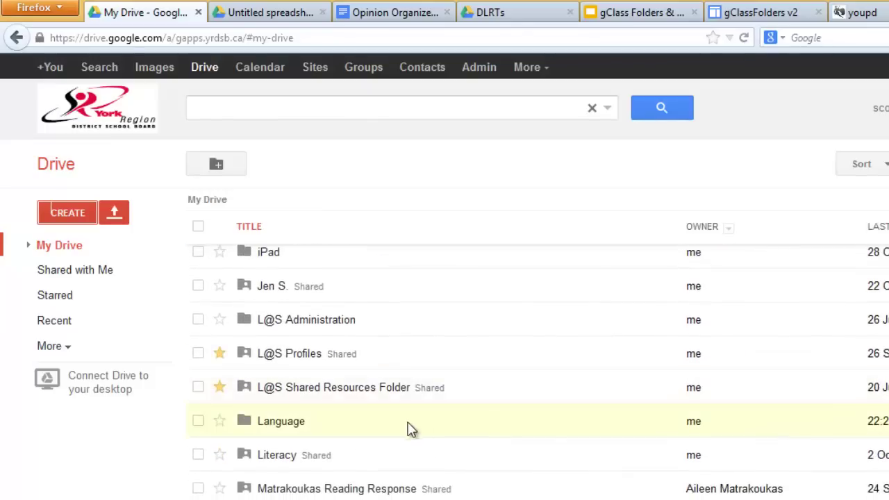
click(284, 420)
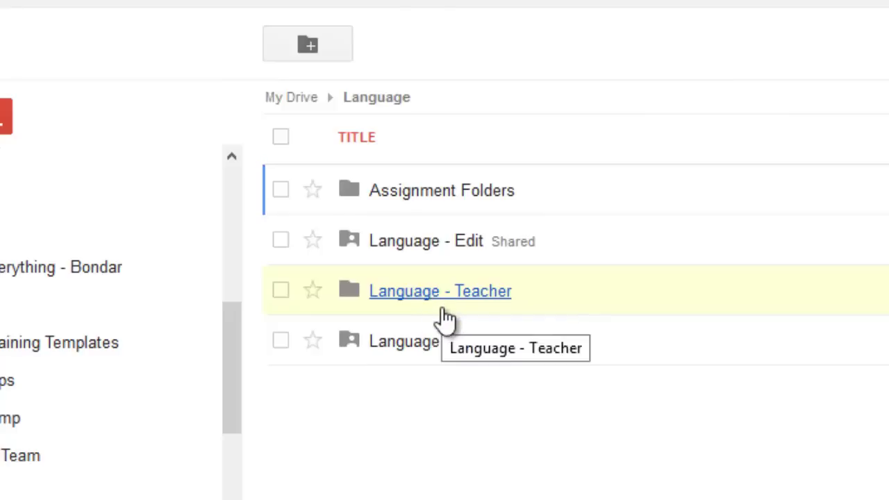
click(412, 192)
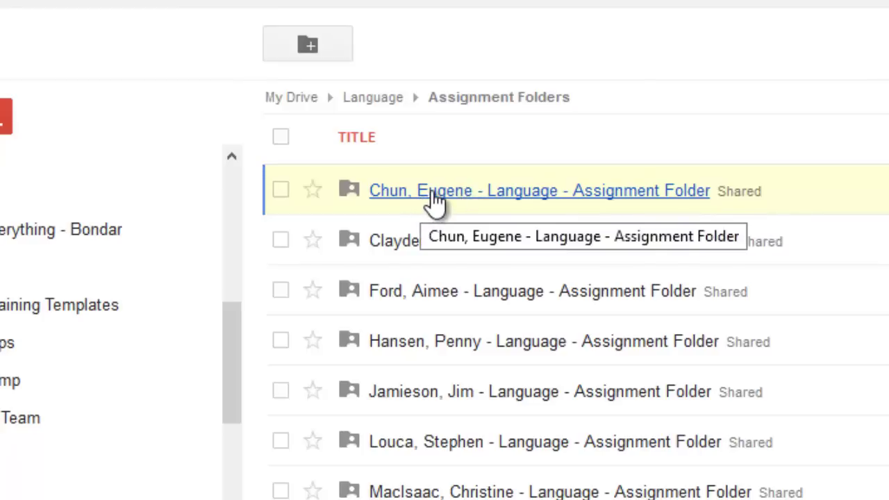
click(432, 192)
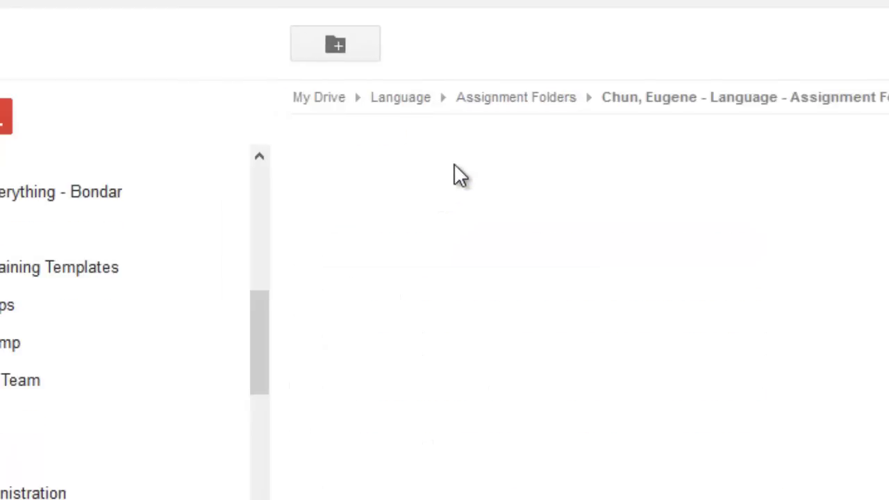
click(522, 98)
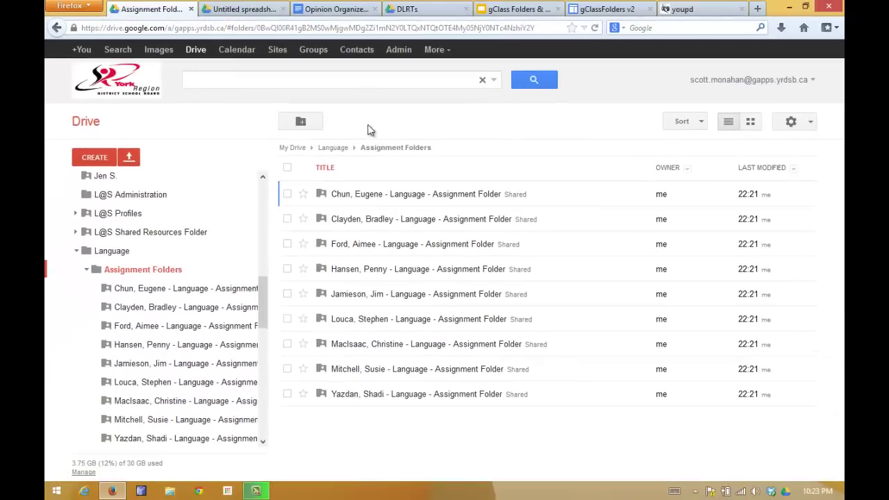
From the roster spreadsheet's gClassFolders menu, get the gClassHub URL and follow it to the gallery.
click(237, 11)
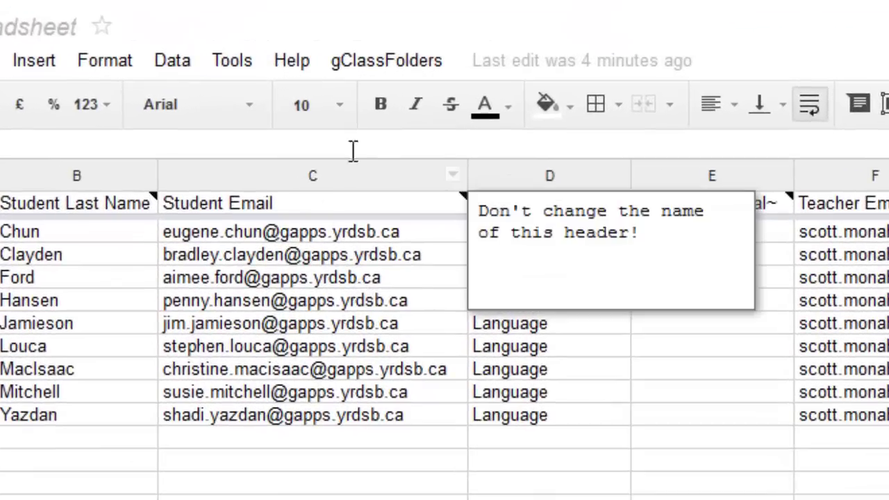
click(407, 62)
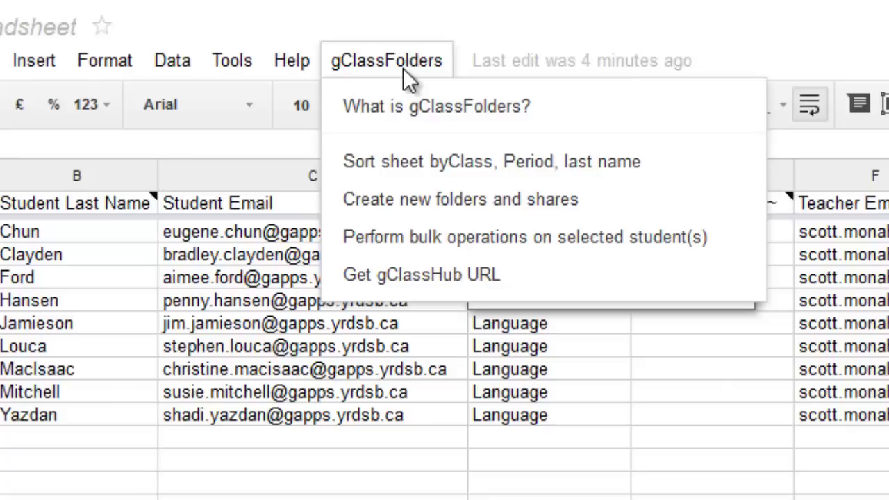
click(452, 276)
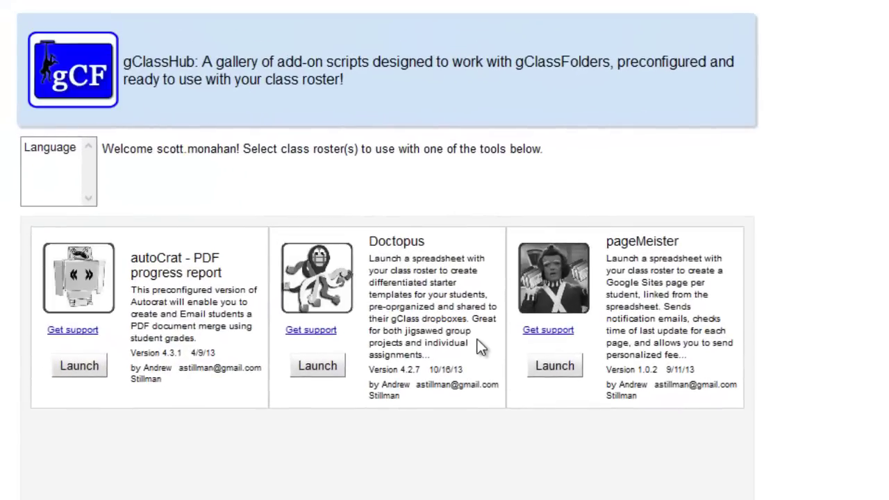
Select the Language class roster in gClassHub and launch Doctopus for it.
click(320, 373)
click(57, 149)
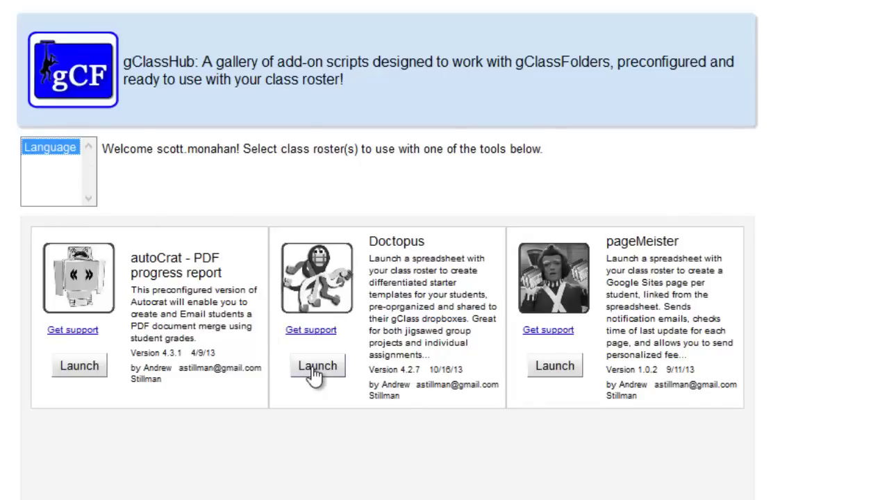
click(316, 369)
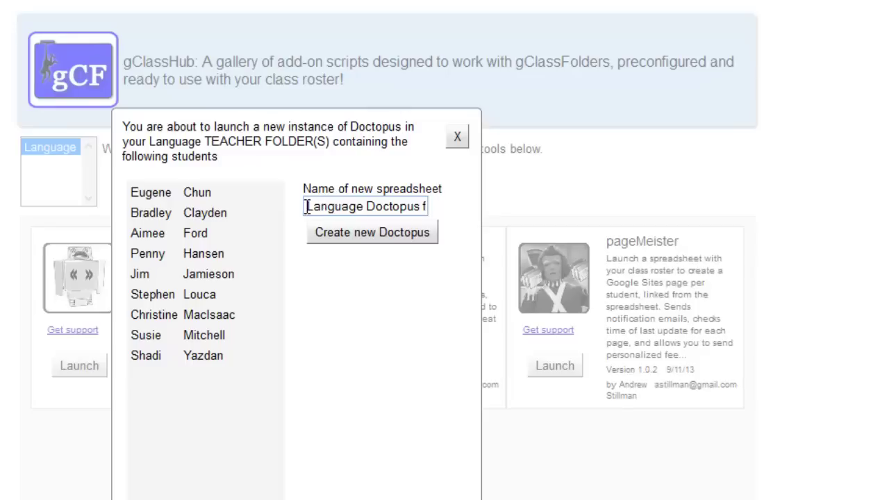
Replace the default spreadsheet name with 'Opinion Organizer' and create the new Doctopus.
double_click(308, 206)
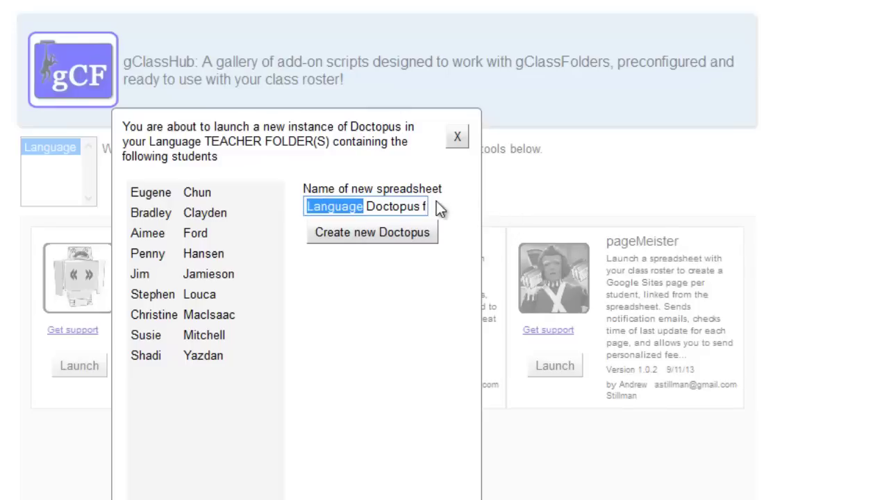
key(shift+Right)
key(shift+Right)
key(shift+Right)
key(shift+Right)
key(shift+Right)
key(shift+Right)
key(shift+Right)
key(shift+Right)
key(shift+Right)
click(469, 220)
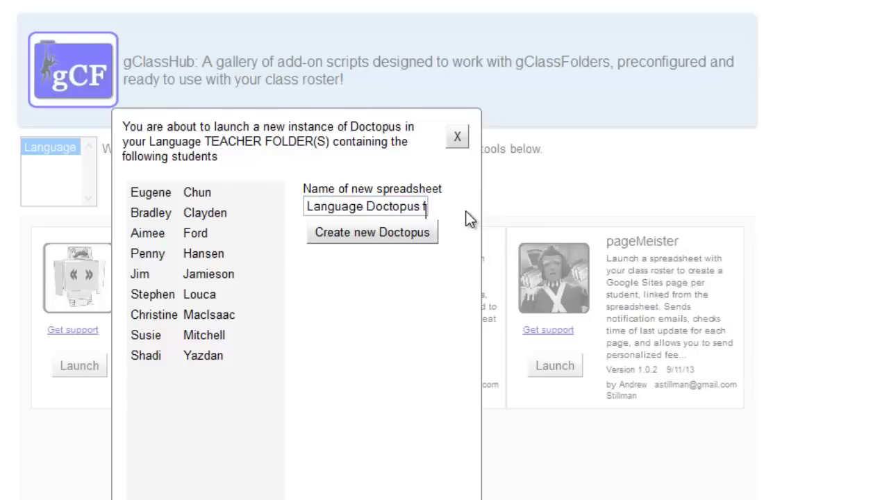
triple_click(392, 206)
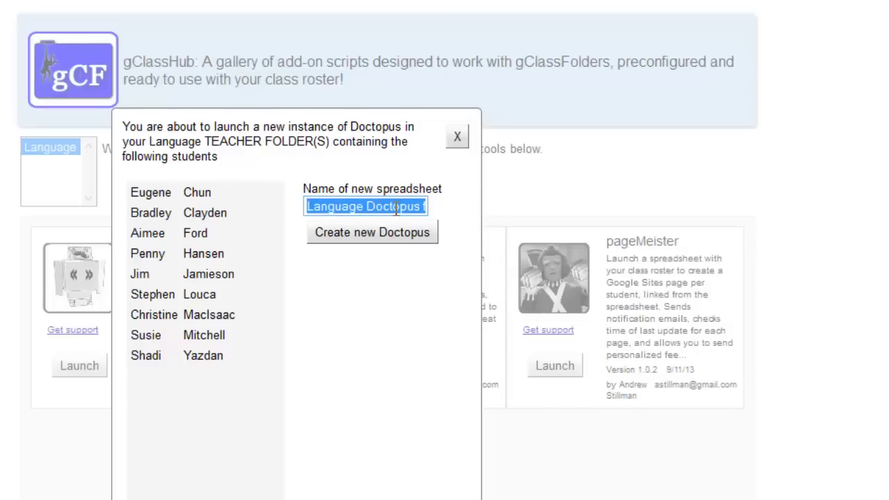
key(BackSpace)
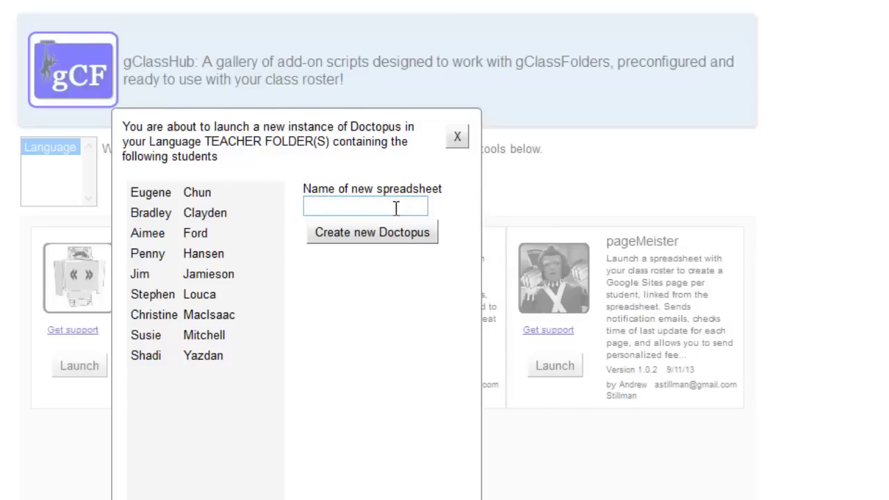
text(Opinion Organi)
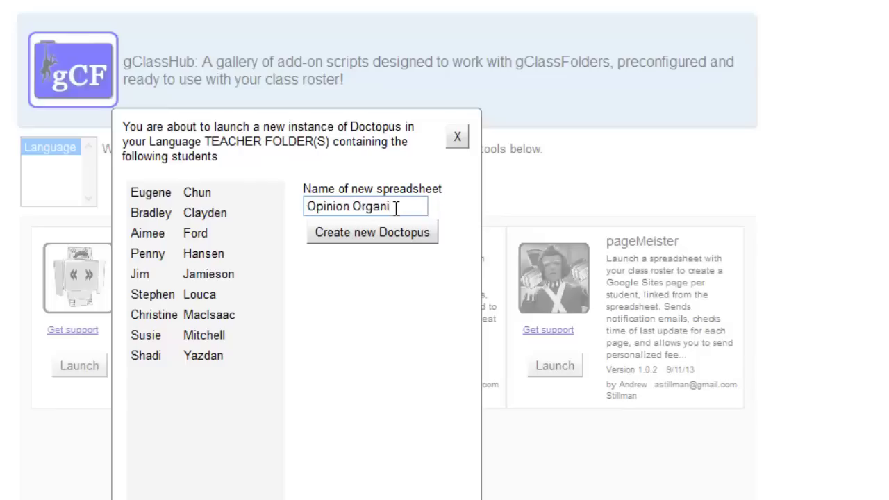
text(zer)
click(359, 238)
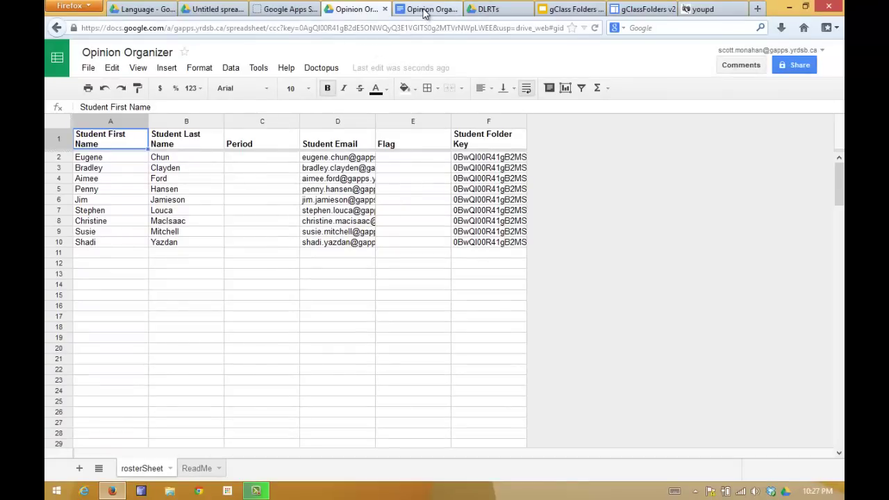
Switch from the new roster sheet to the Opinion Organizer Template document.
click(426, 9)
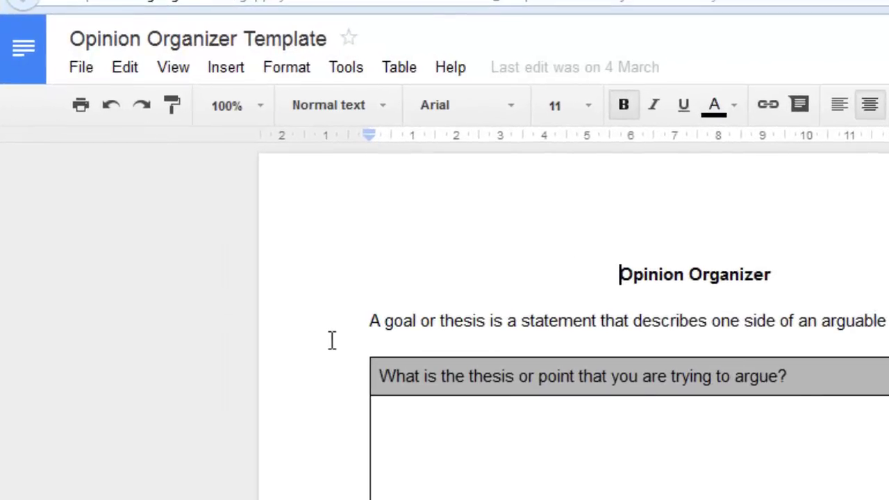
Move the Opinion Organizer Template document into Language > Language - Teacher via Move to folder.
click(81, 67)
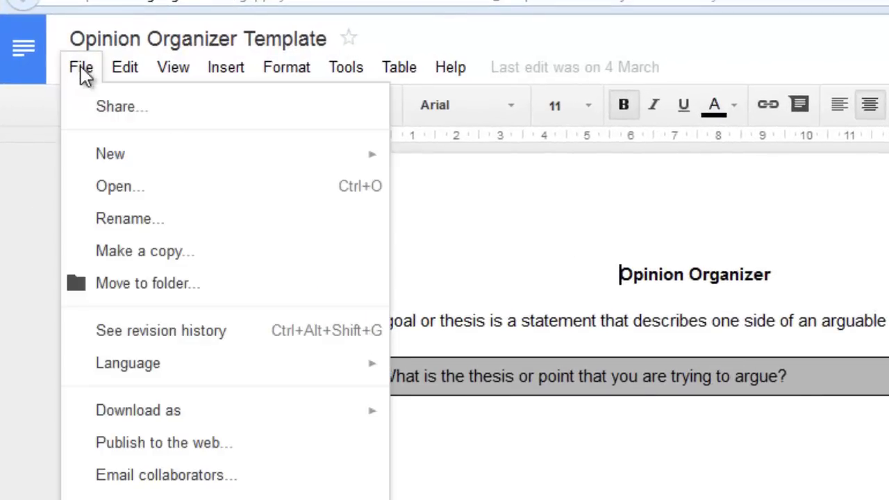
click(178, 285)
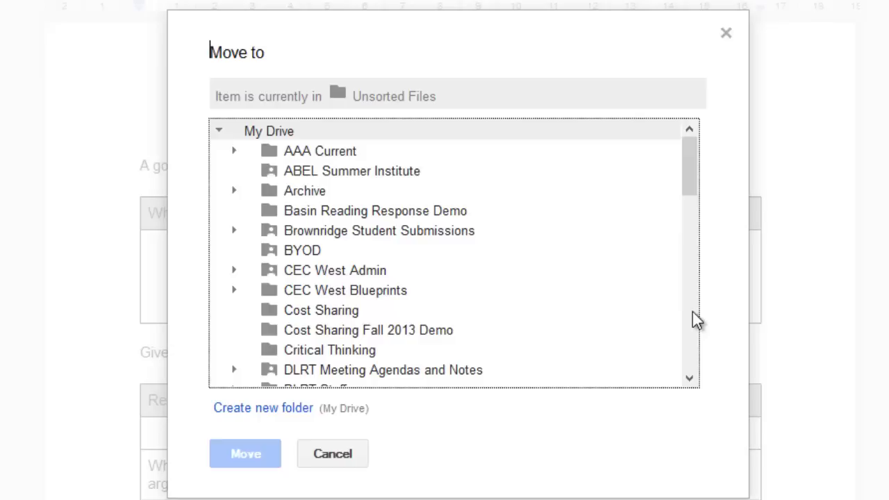
scroll(686, 264, down, 4)
scroll(685, 243, up, 3)
scroll(685, 279, down, 5)
scroll(686, 340, down, 1)
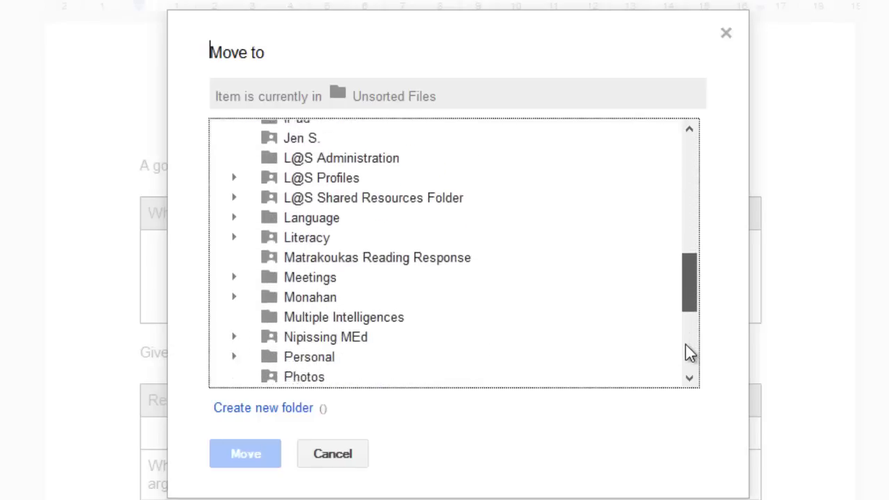
scroll(686, 335, up, 1)
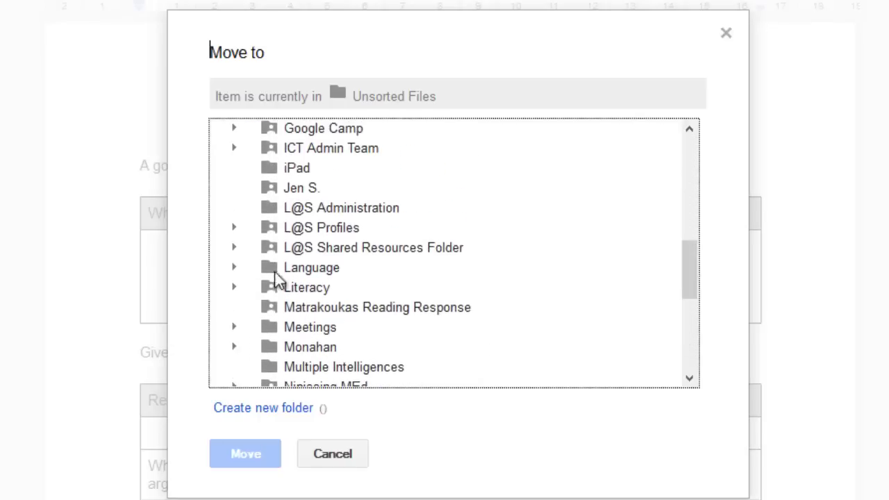
click(296, 268)
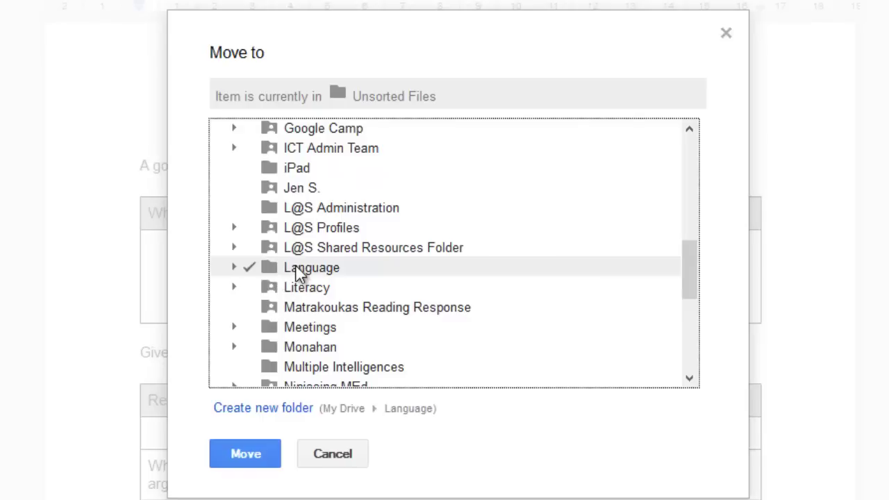
click(238, 270)
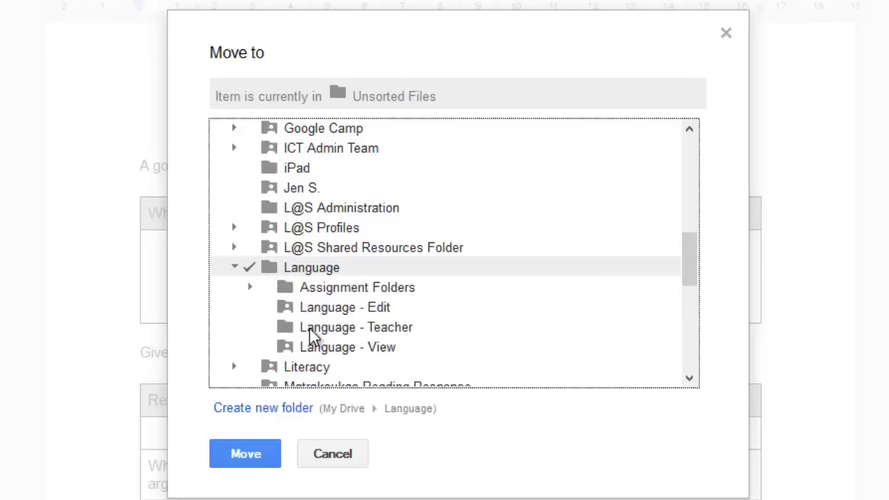
click(310, 330)
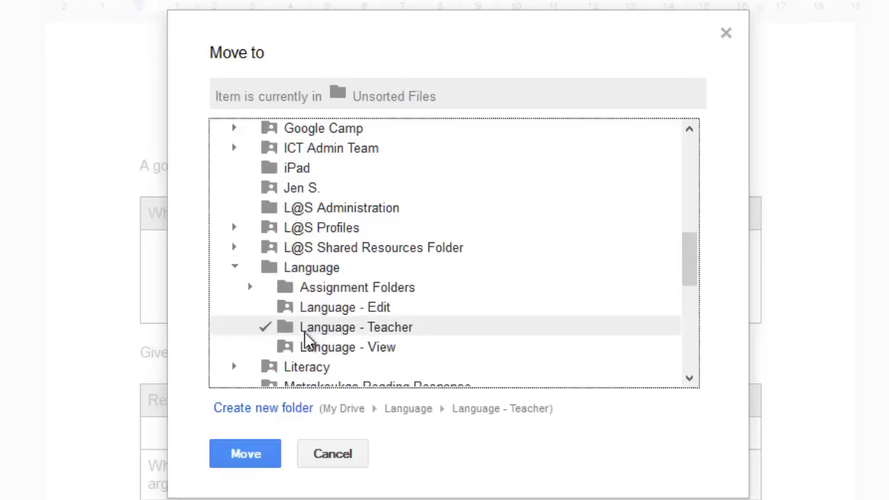
click(239, 450)
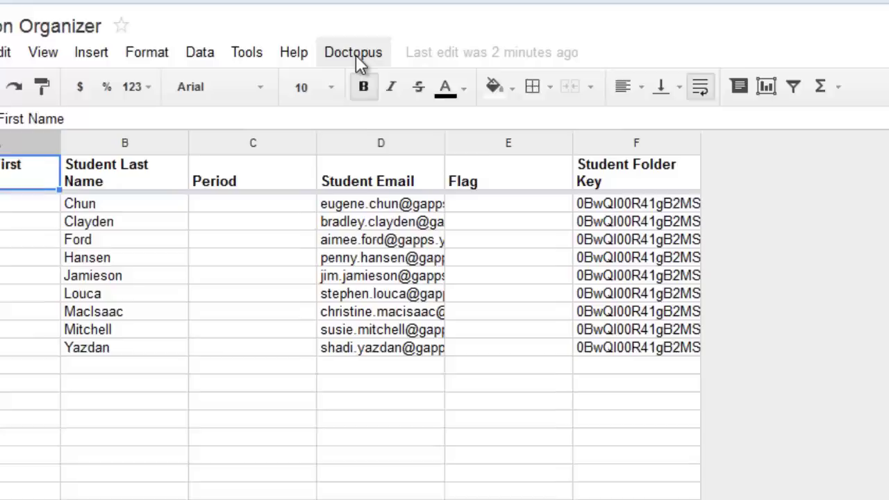
Launch Doctopus installation, authorise and accept its permissions, then relaunch the installation.
click(322, 68)
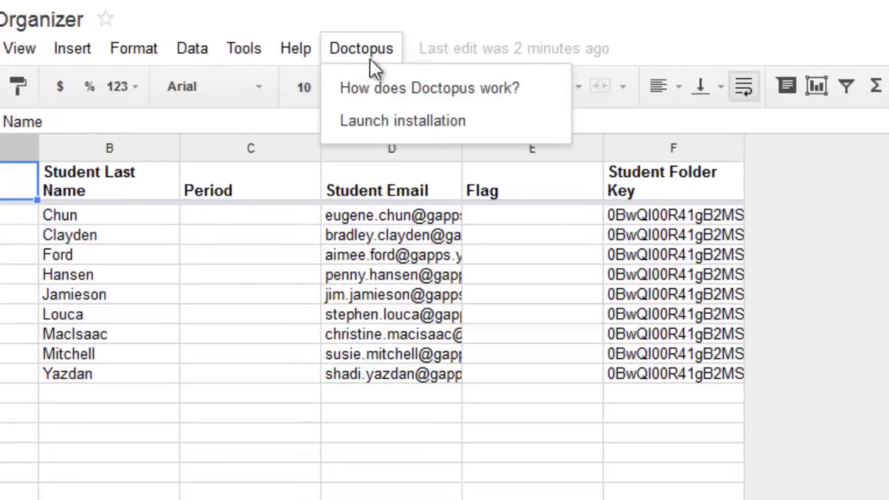
click(413, 123)
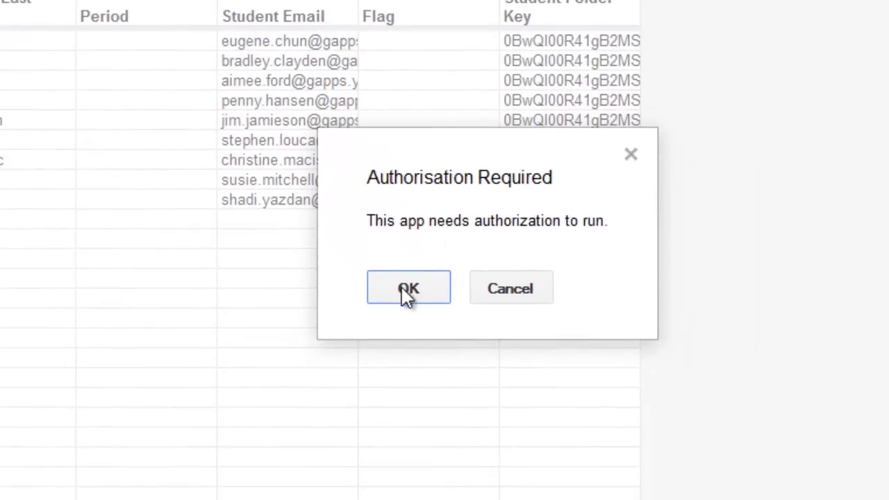
click(409, 289)
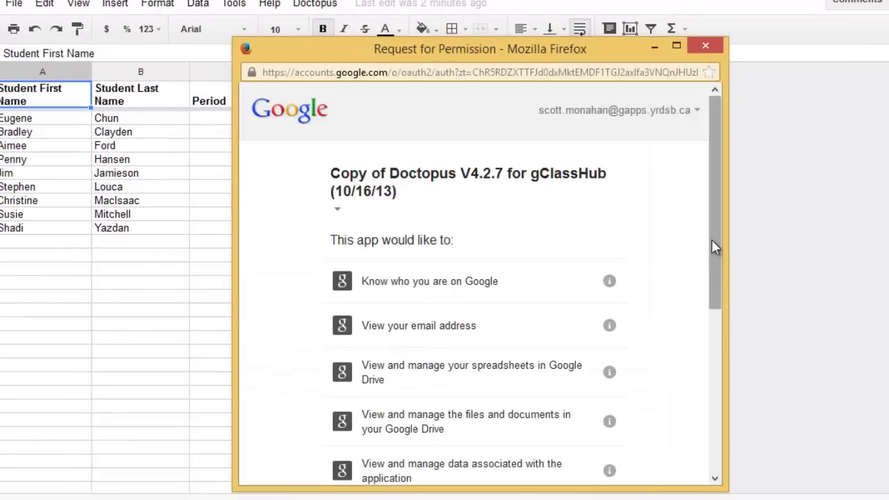
drag(712, 241, 657, 423)
click(591, 445)
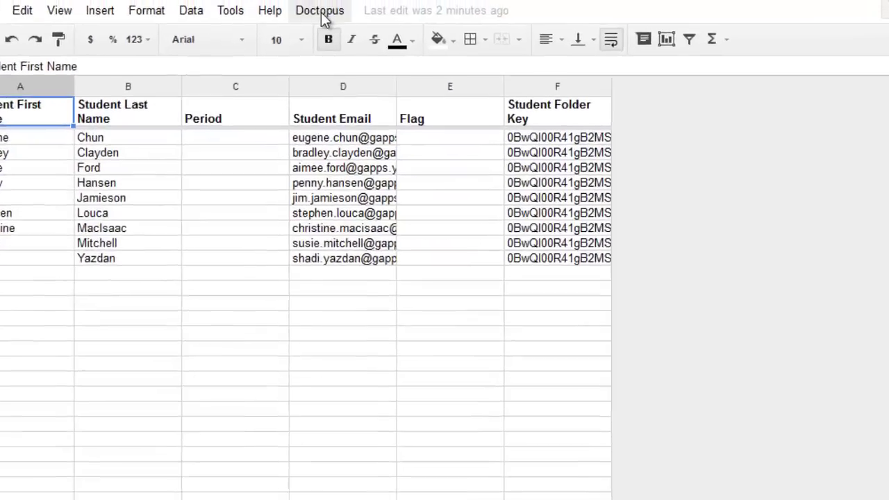
click(320, 14)
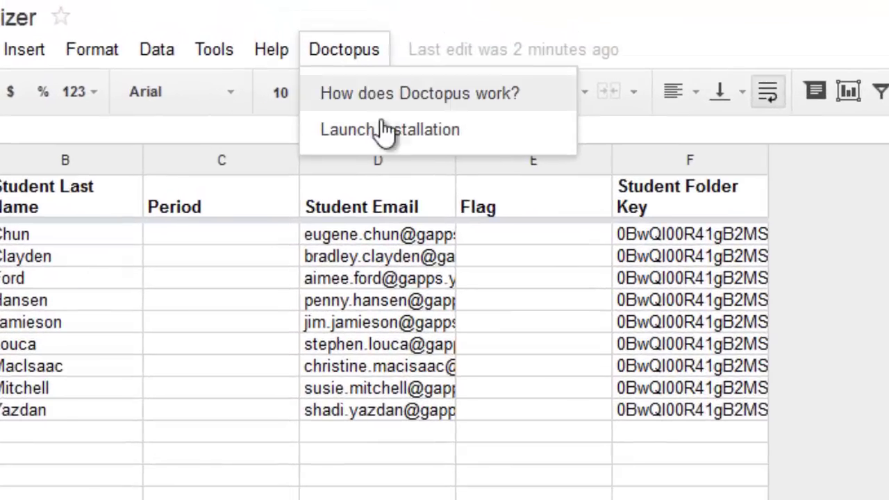
click(386, 130)
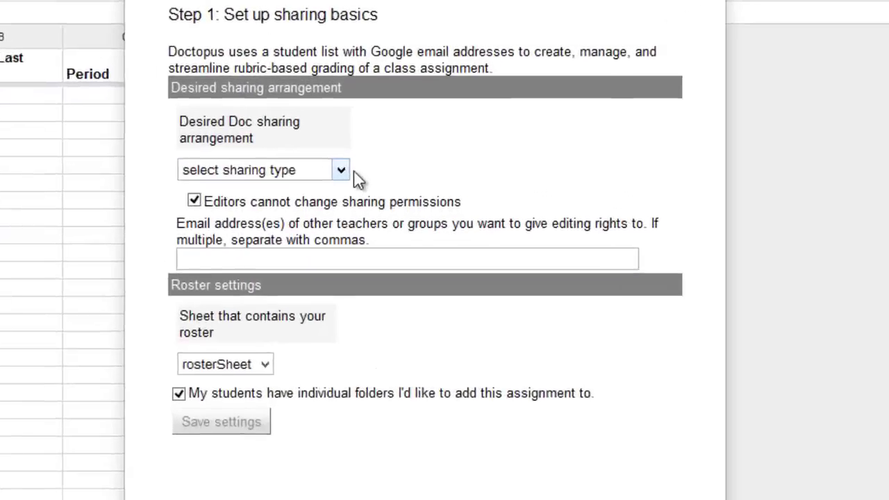
Choose 'individual - all the same' sharing with student edit access on rosterSheet and save.
click(358, 181)
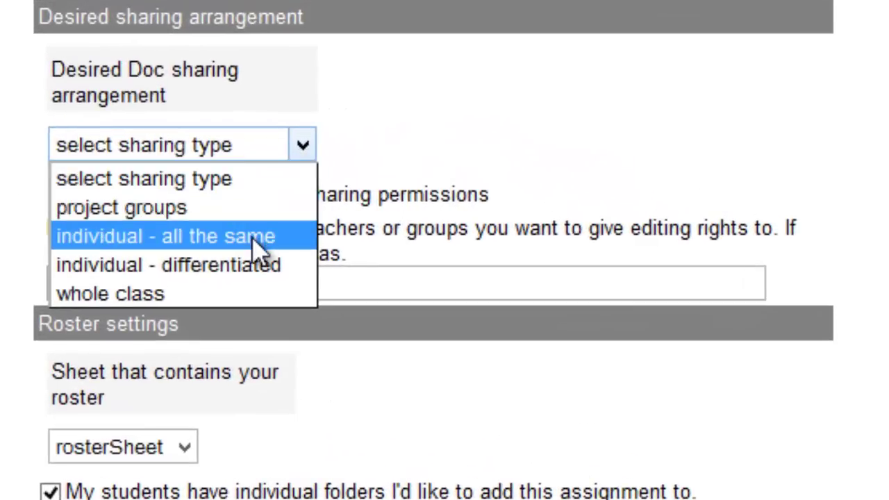
click(254, 242)
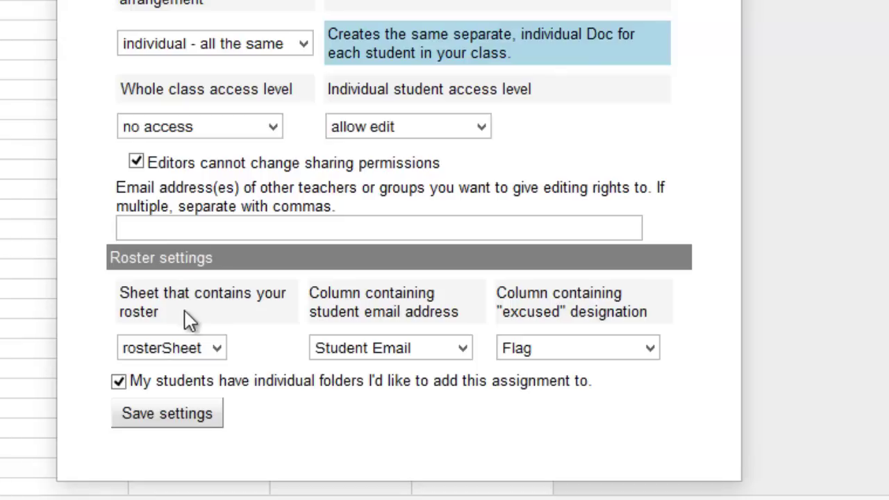
click(165, 417)
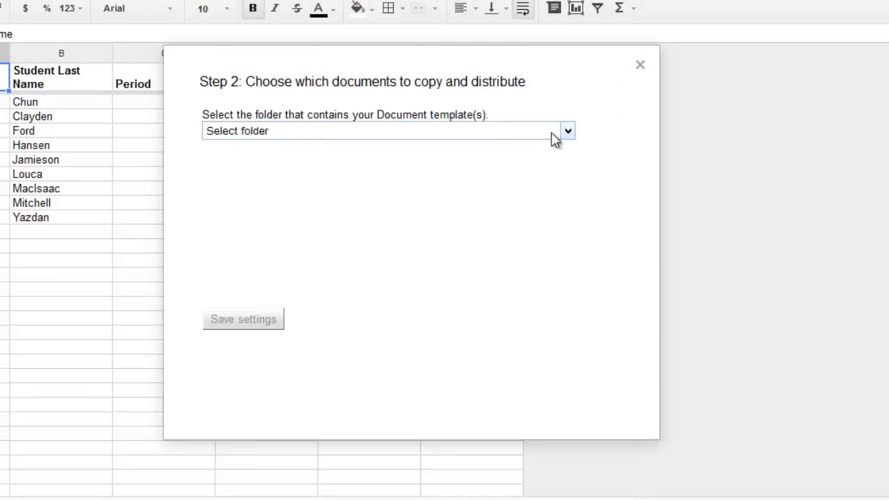
Pick the Language - Teacher folder and its Opinion Organizer Template document, then save Step 2.
click(552, 134)
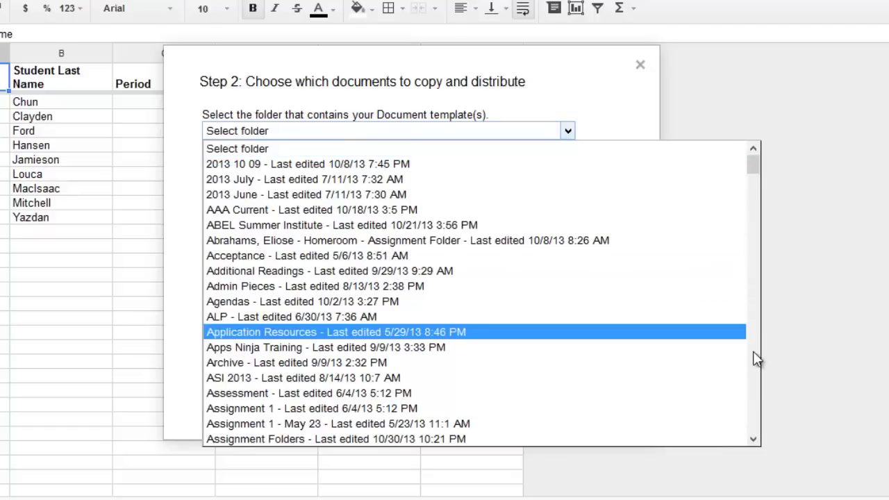
scroll(755, 357, down, 6)
scroll(756, 357, down, 20)
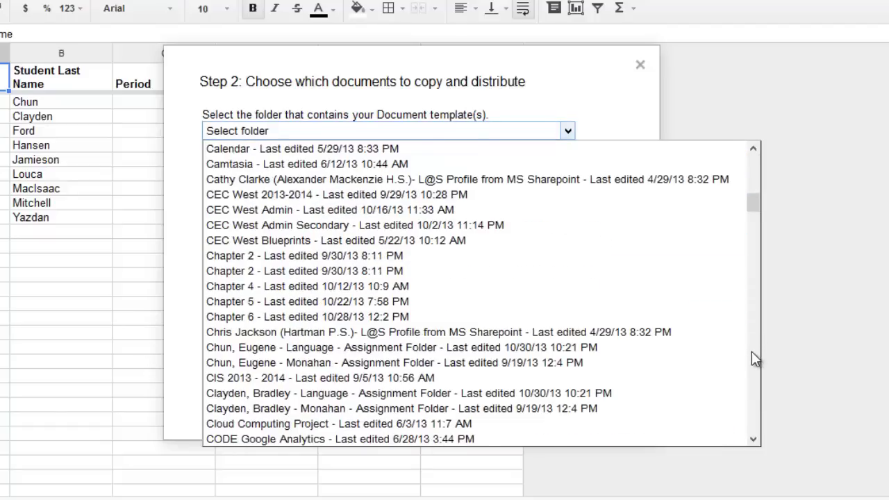
scroll(755, 357, down, 16)
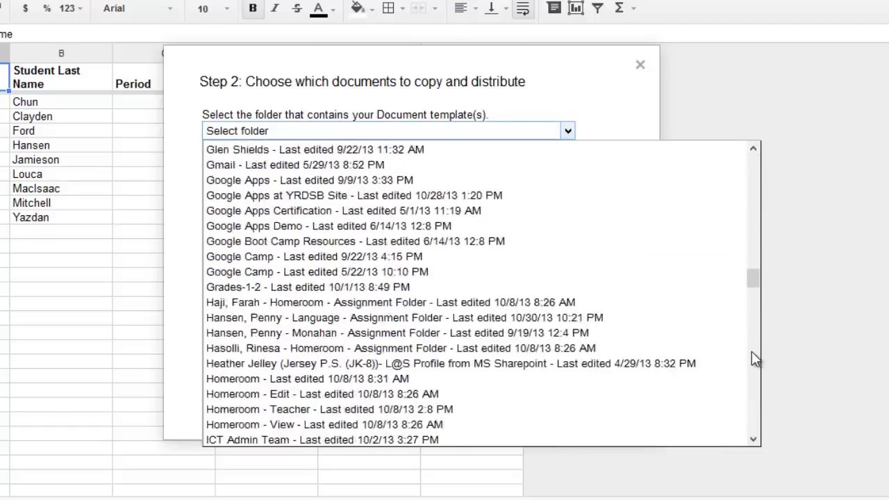
scroll(755, 359, down, 5)
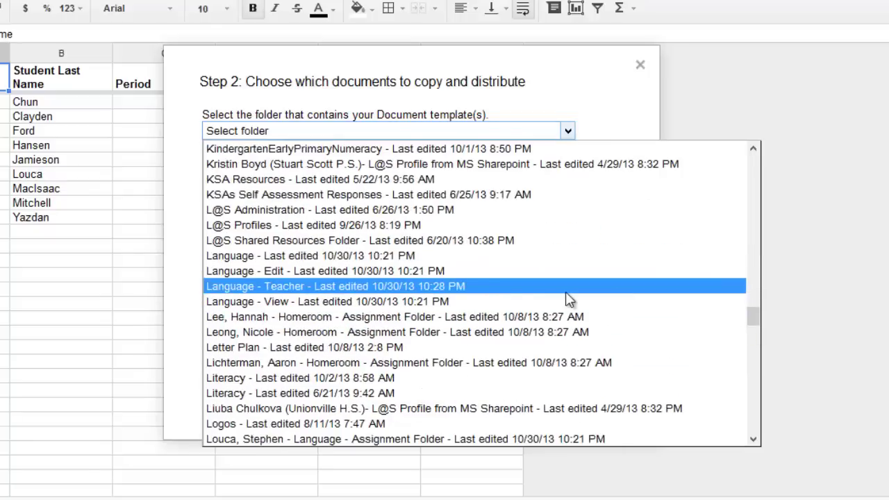
click(440, 285)
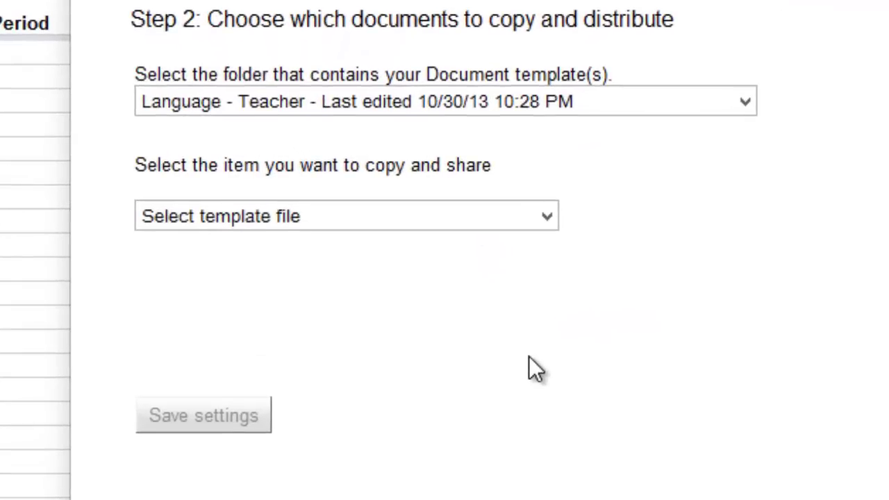
click(278, 217)
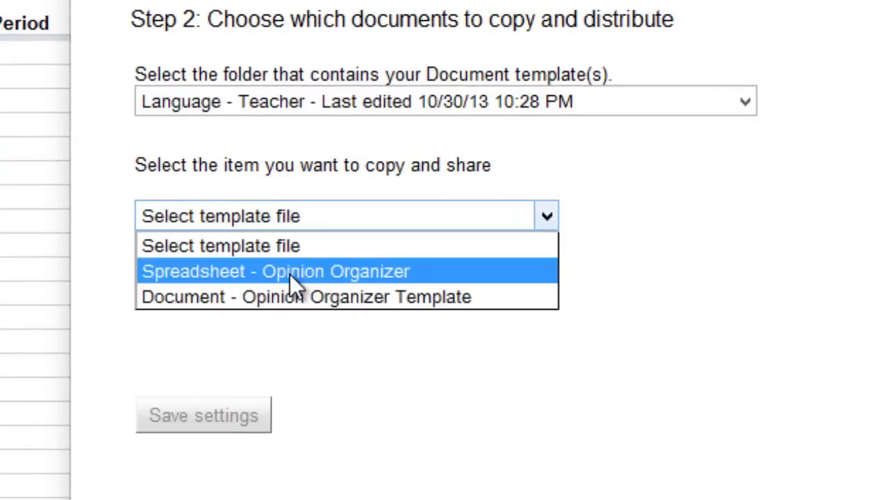
click(323, 298)
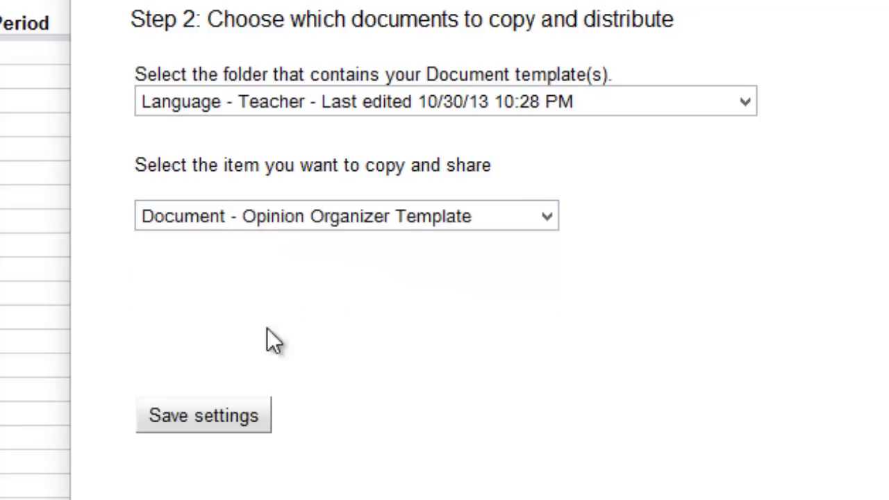
click(216, 421)
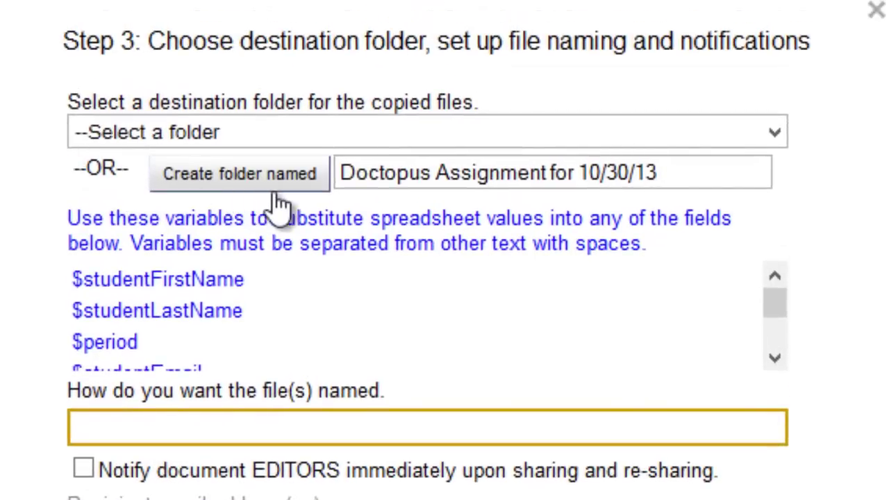
Replace the suggested destination folder name with 'Opinion Organizer Demo'.
click(338, 174)
key(ctrl+a)
key(BackSpace)
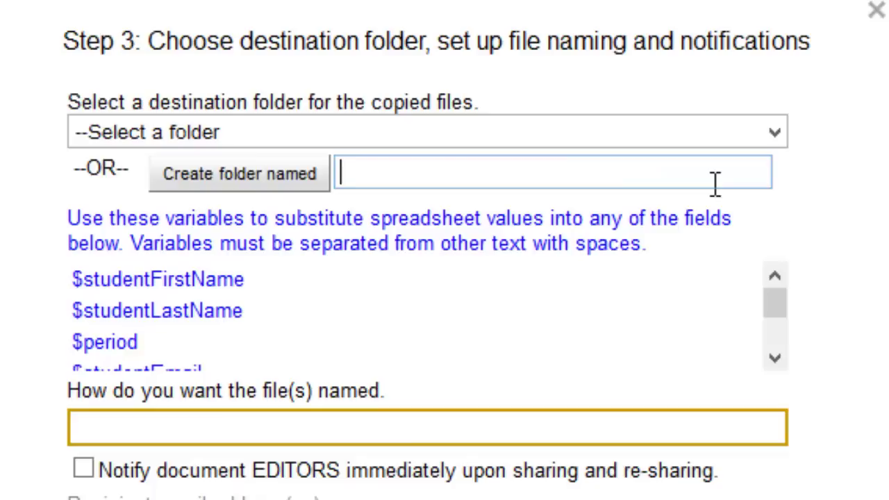
text(Opini)
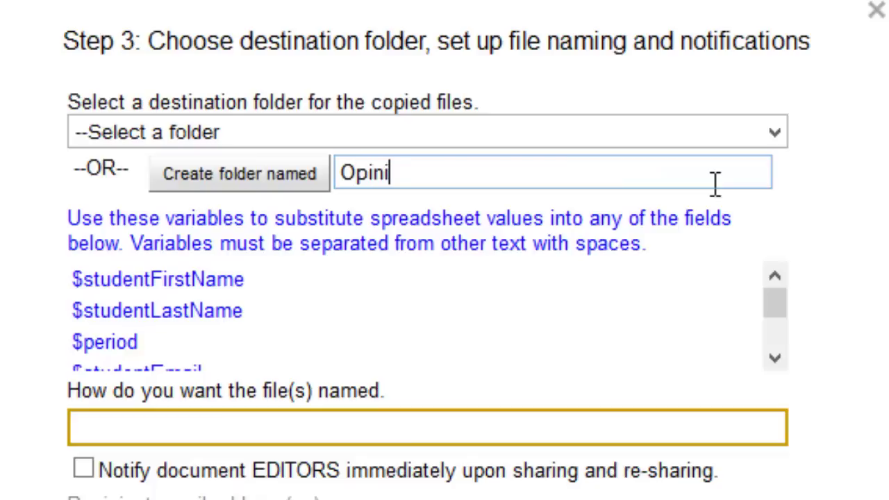
text(on Ora)
key(BackSpace)
text(ganizer Demo)
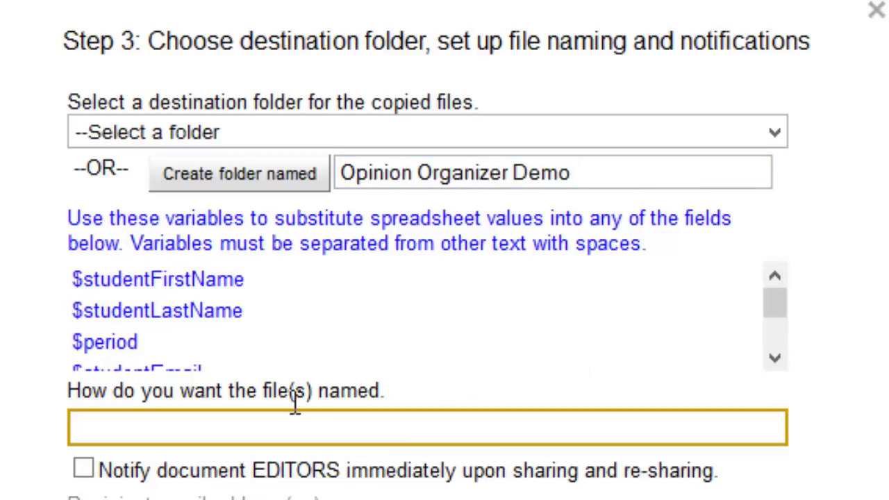
Set file names to '$studentFirstName Opinion Organizer Oct. 30' and create the Opinion Organizer Demo folder.
click(304, 427)
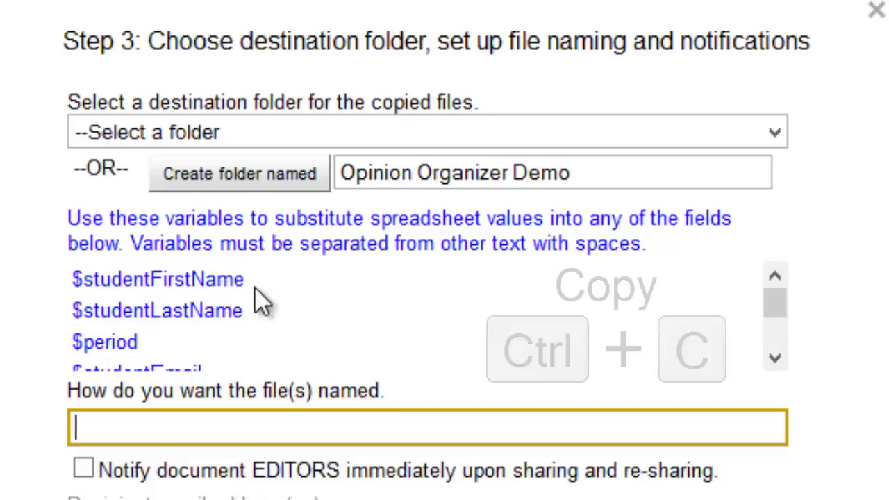
drag(244, 281, 61, 299)
key(ctrl+c)
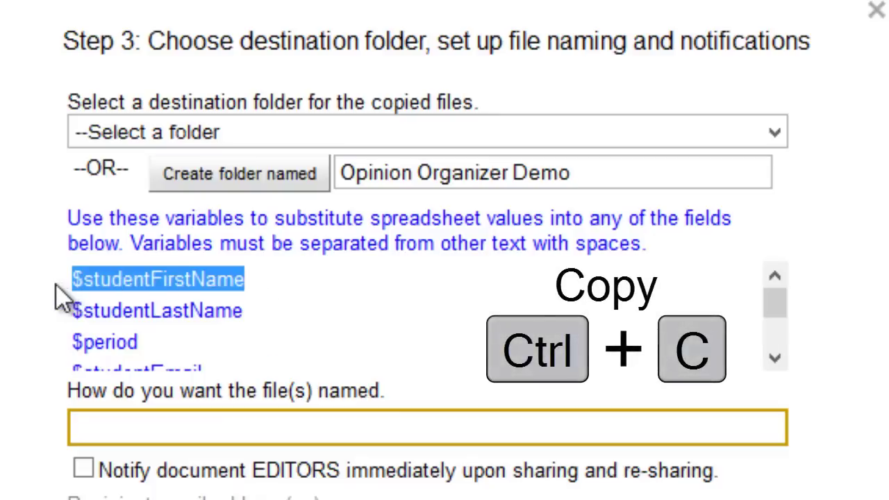
click(74, 423)
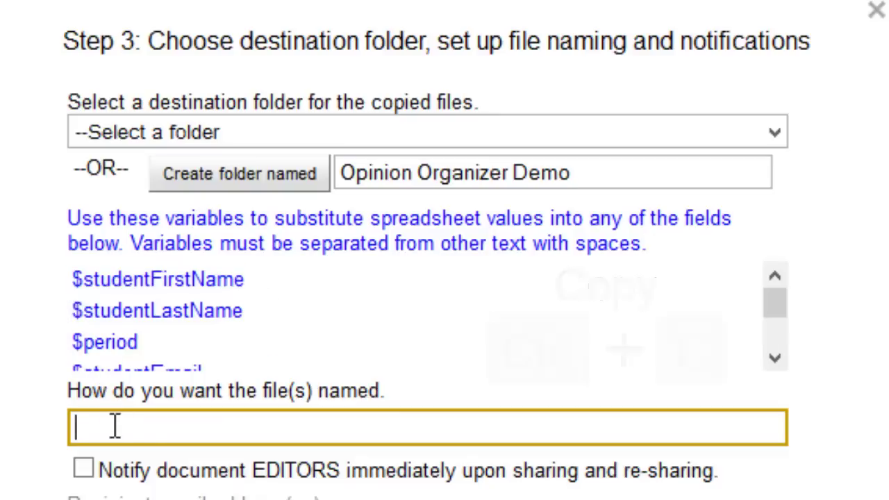
key(ctrl+v)
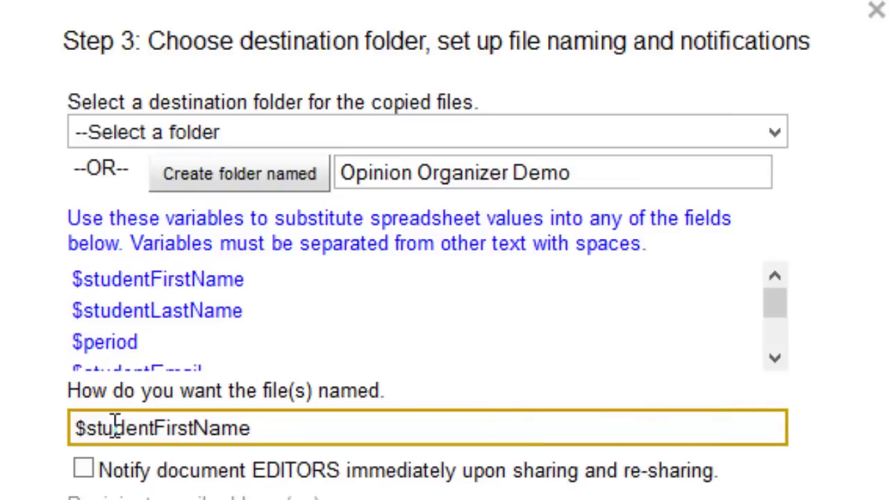
text(Oo)
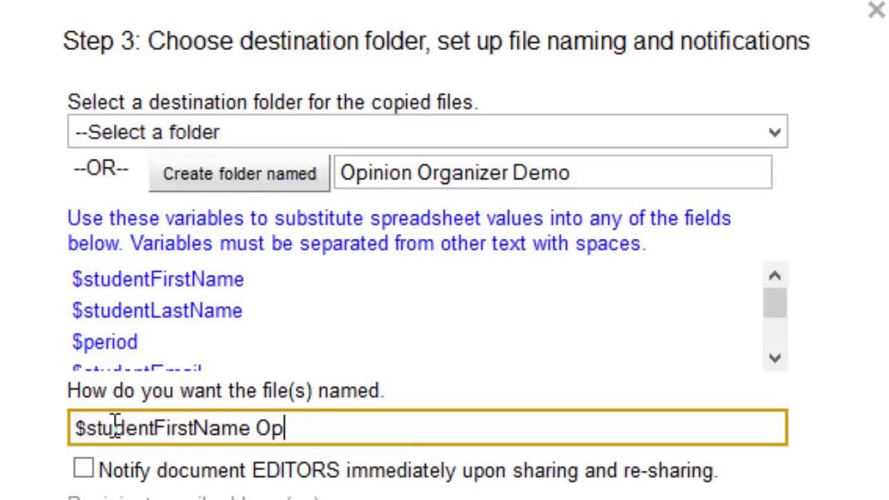
text(inion Or)
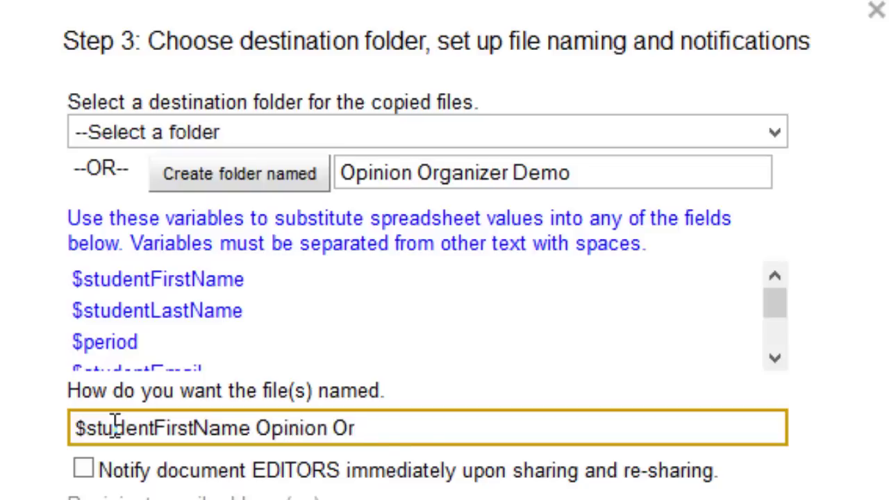
text(ganizer)
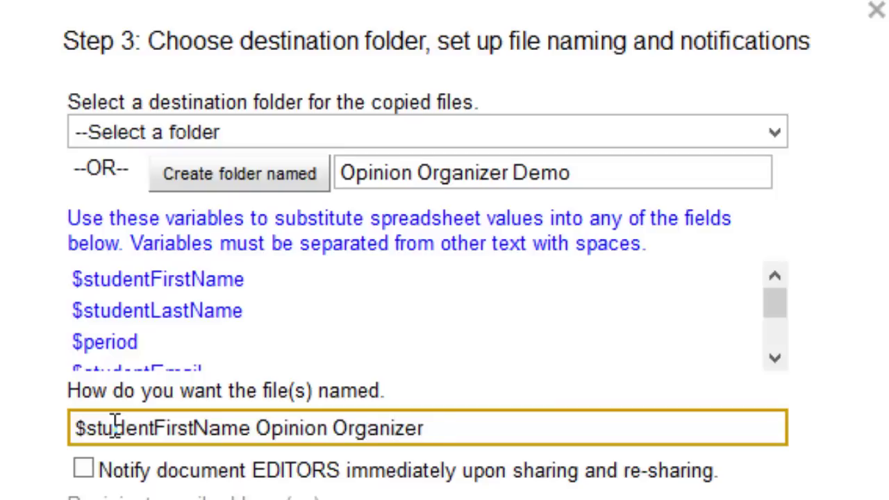
text( Oct)
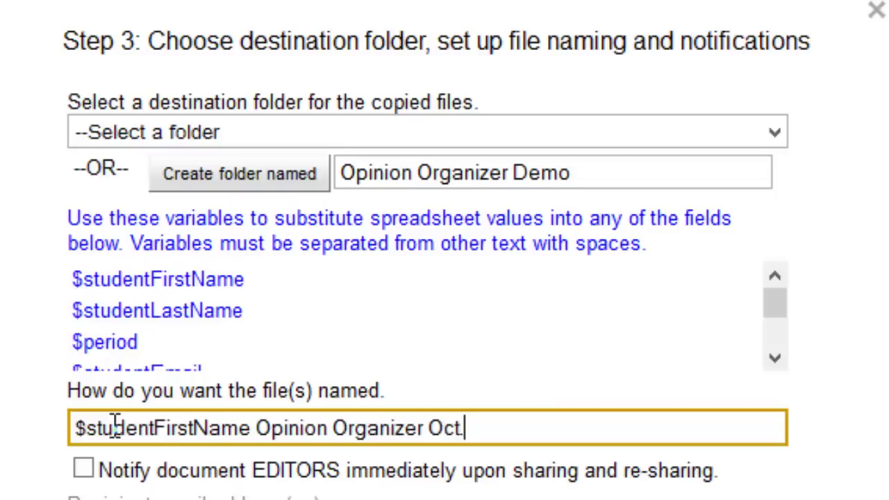
text(. 31)
key(BackSpace)
text(0)
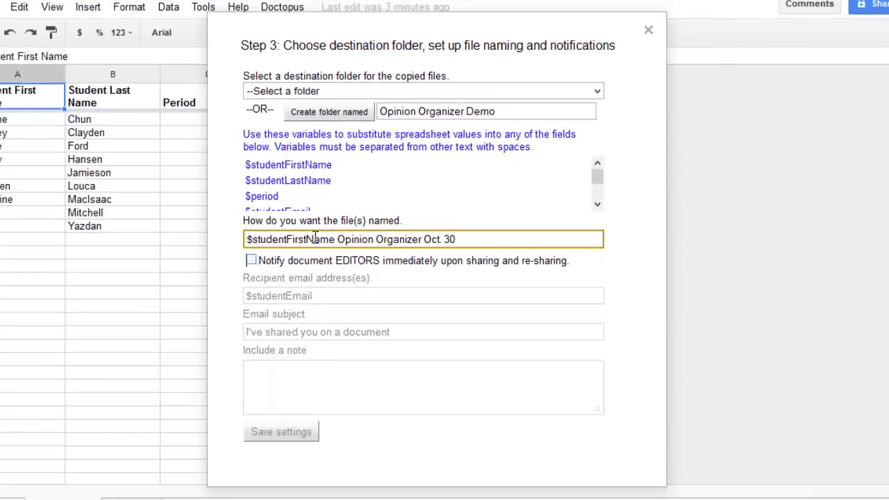
click(346, 117)
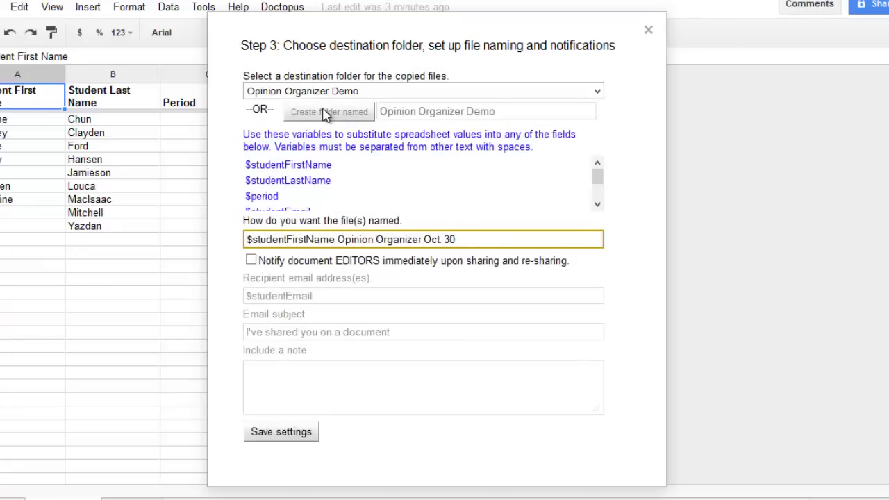
Save the Step 3 settings and run copy and share for all nine students.
click(296, 436)
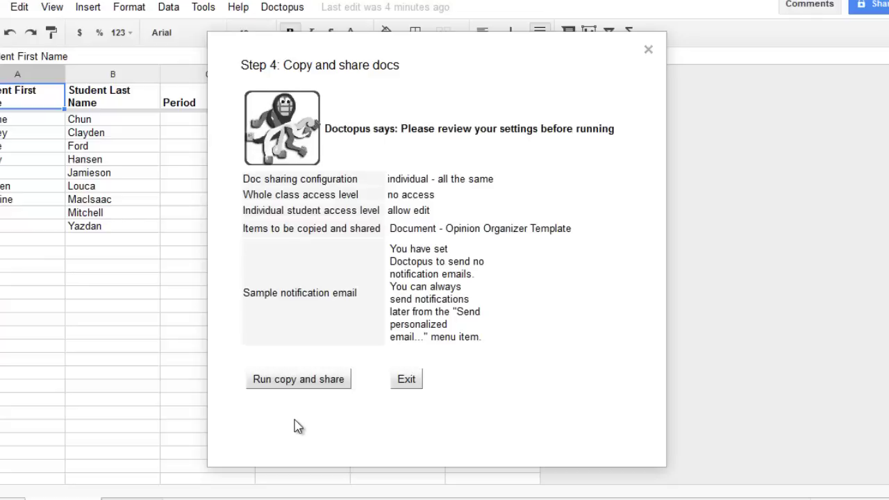
click(297, 384)
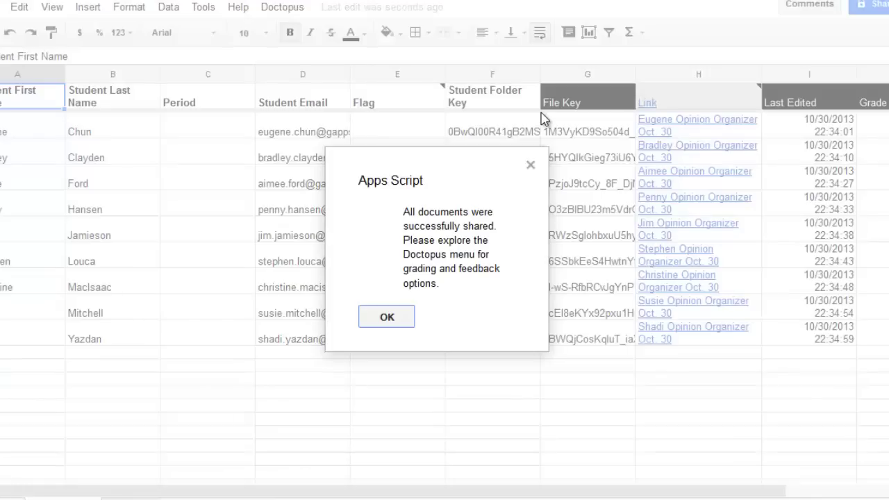
Dismiss the success message and scroll across columns C–K to check the new links and times.
click(384, 318)
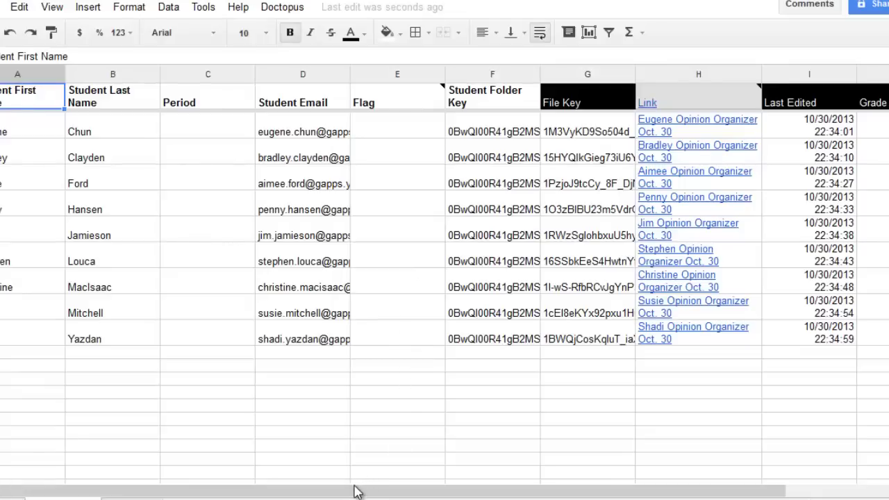
drag(354, 492, 470, 493)
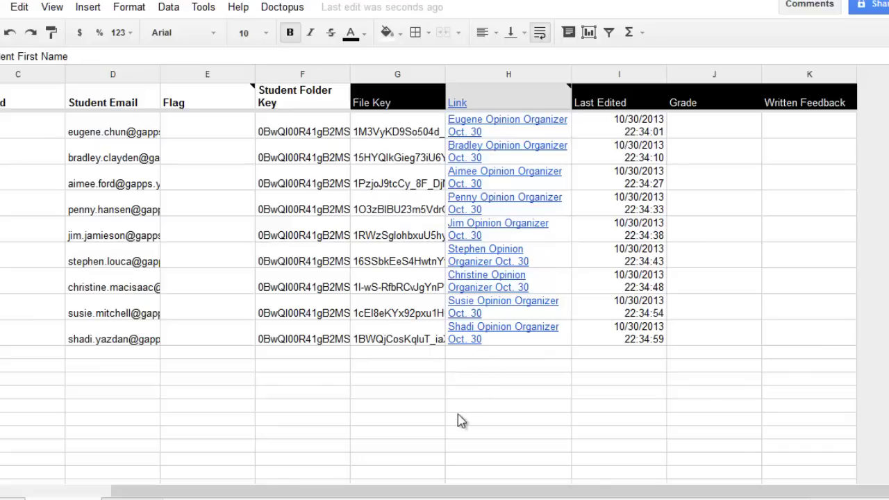
drag(479, 496, 318, 478)
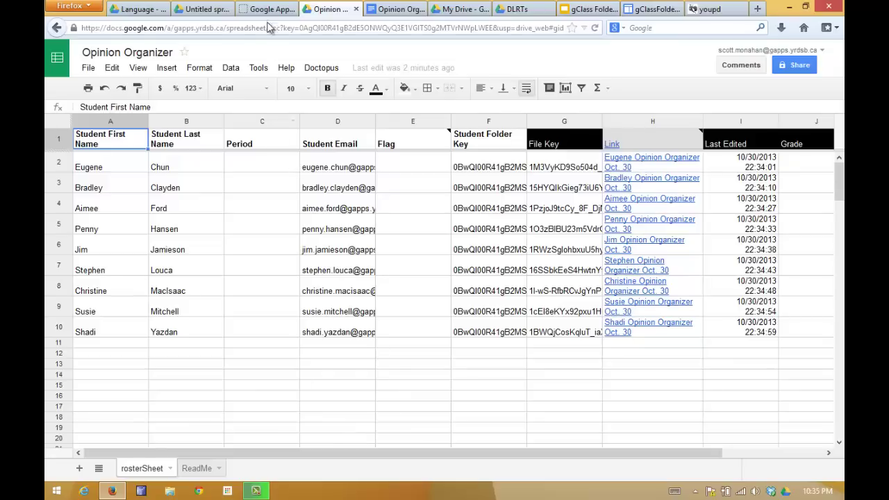
In the Language Drive, go to Assignment Folders and open one student's folder to find the Opinion Organizer Oct. 30 copy.
click(129, 9)
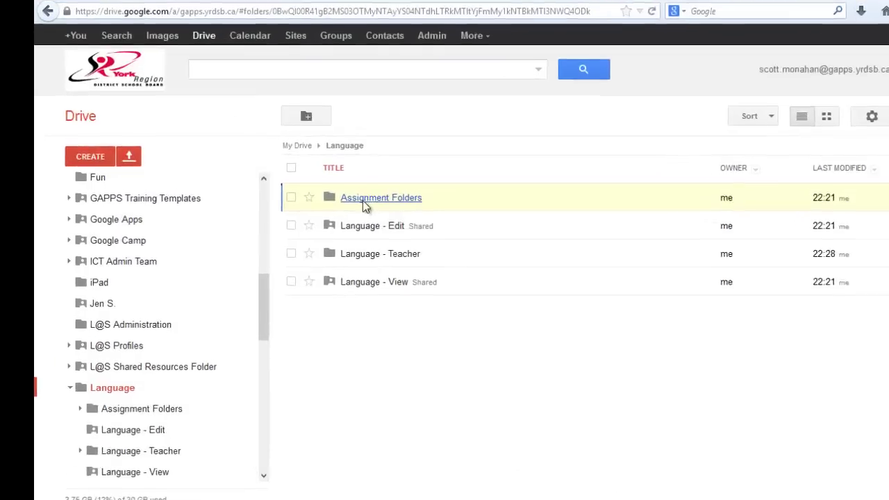
click(338, 198)
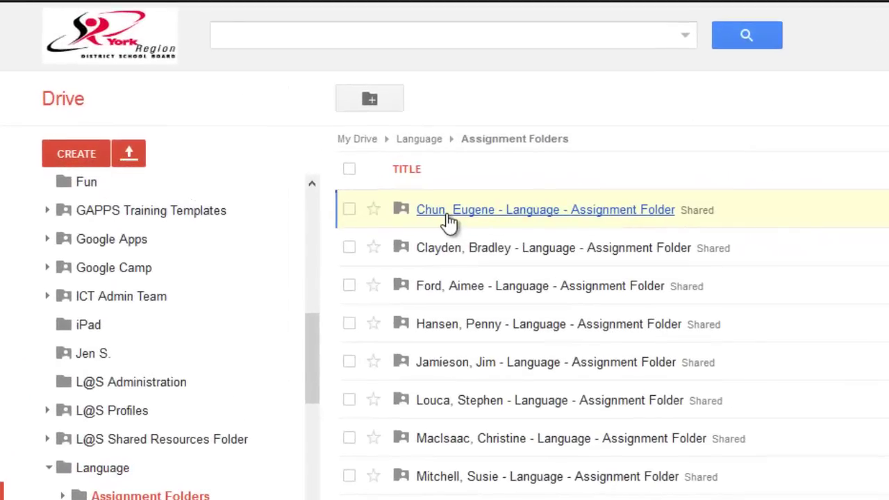
click(469, 254)
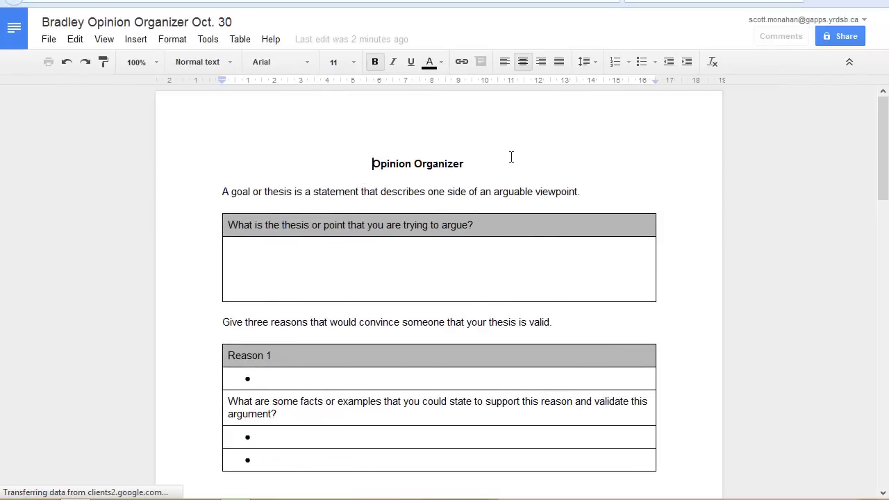
Verify the Opinion Organizer Oct. 30 copy's sharing settings give the student Can edit access.
click(846, 39)
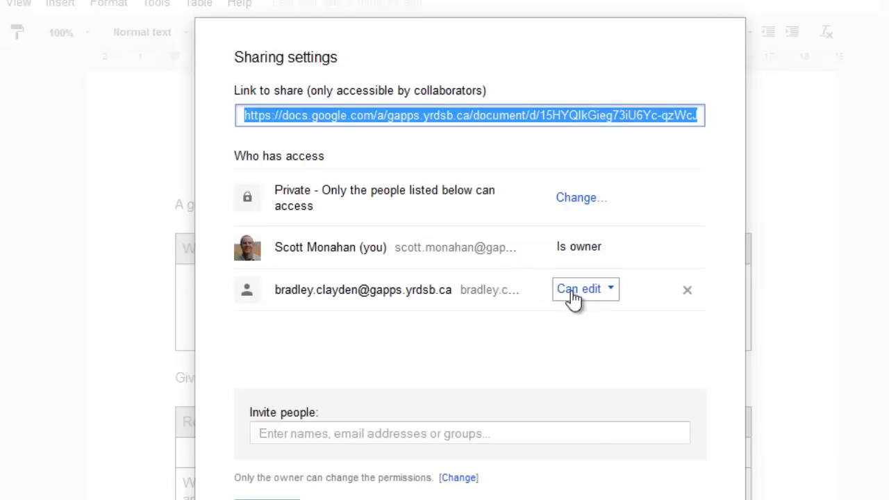
click(284, 494)
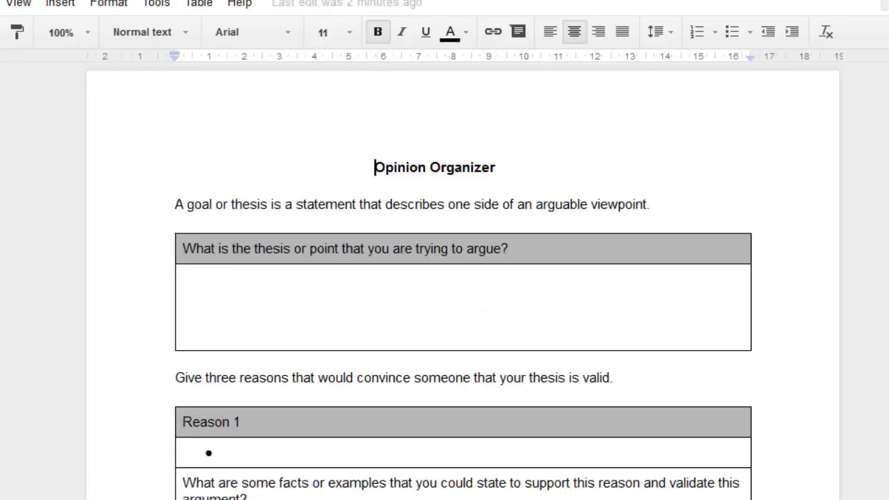
click(239, 9)
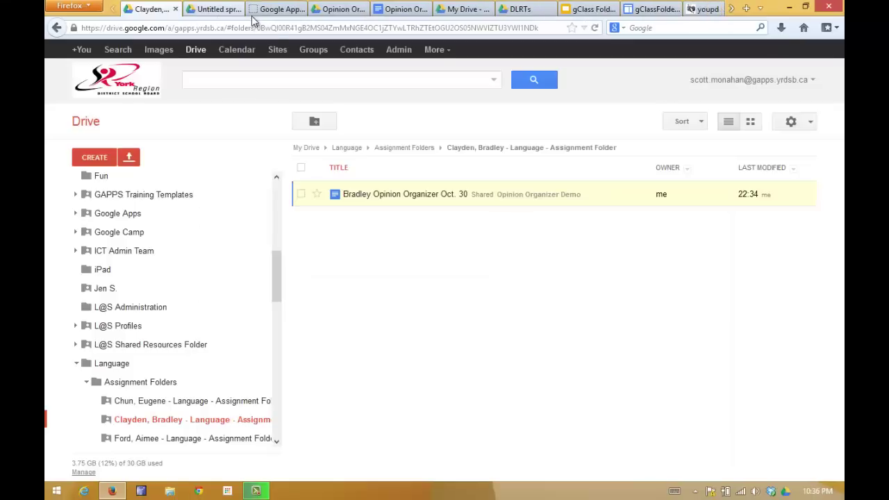